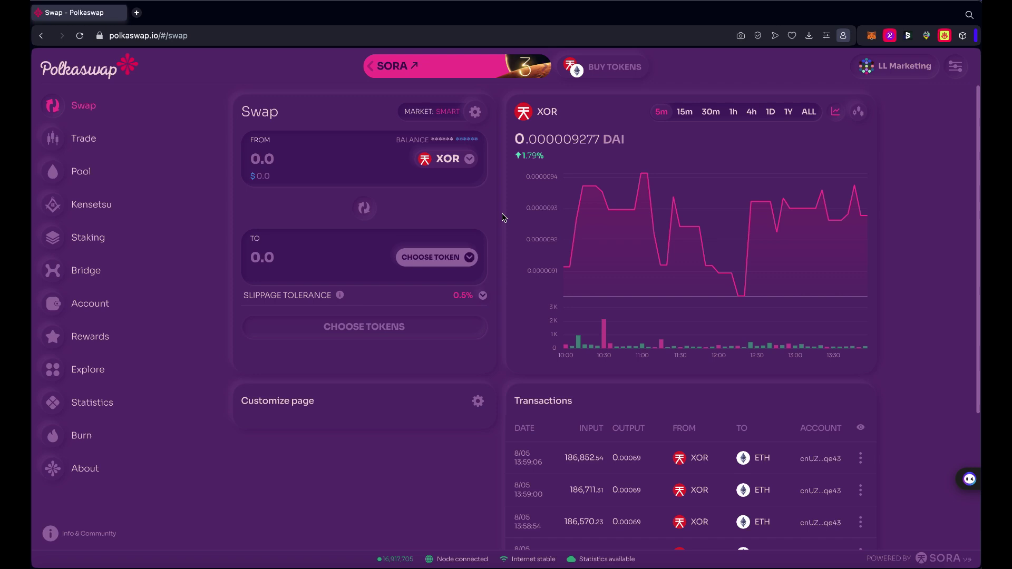
Select the polkaswap.io address, then return focus to the Swap page.
click(136, 36)
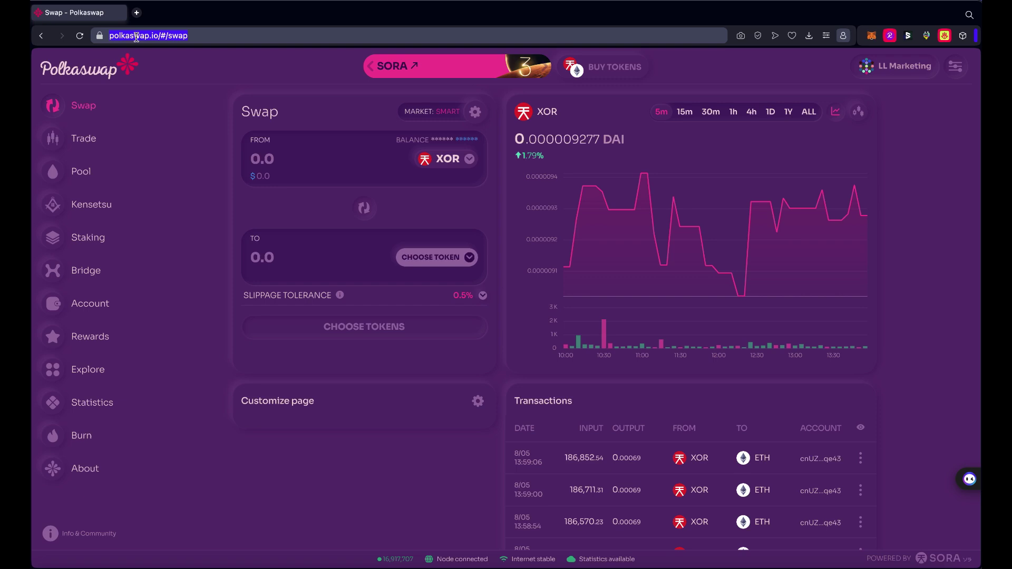
click(200, 68)
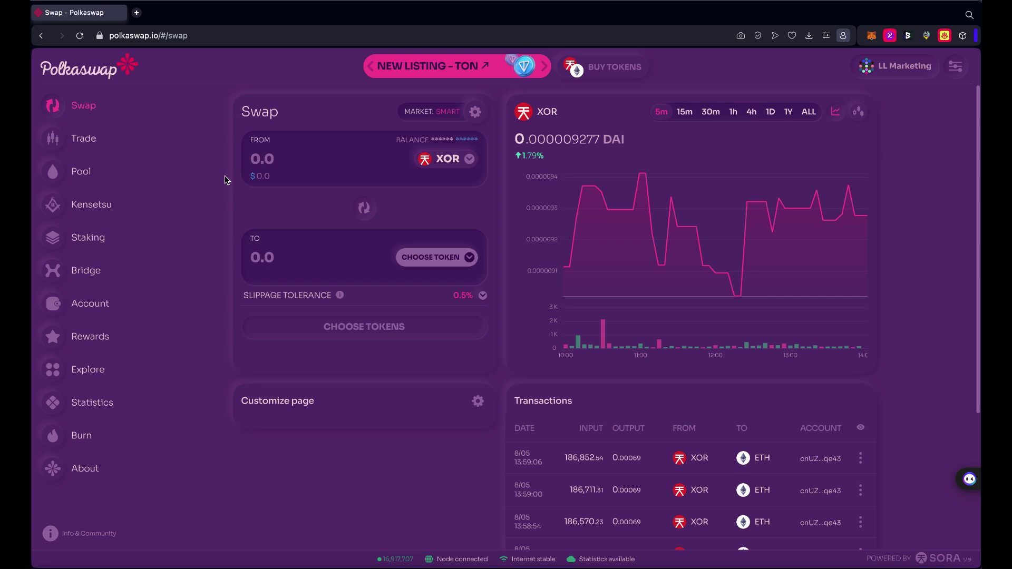
Go to the HASHI Bridge page from the left sidebar.
click(84, 271)
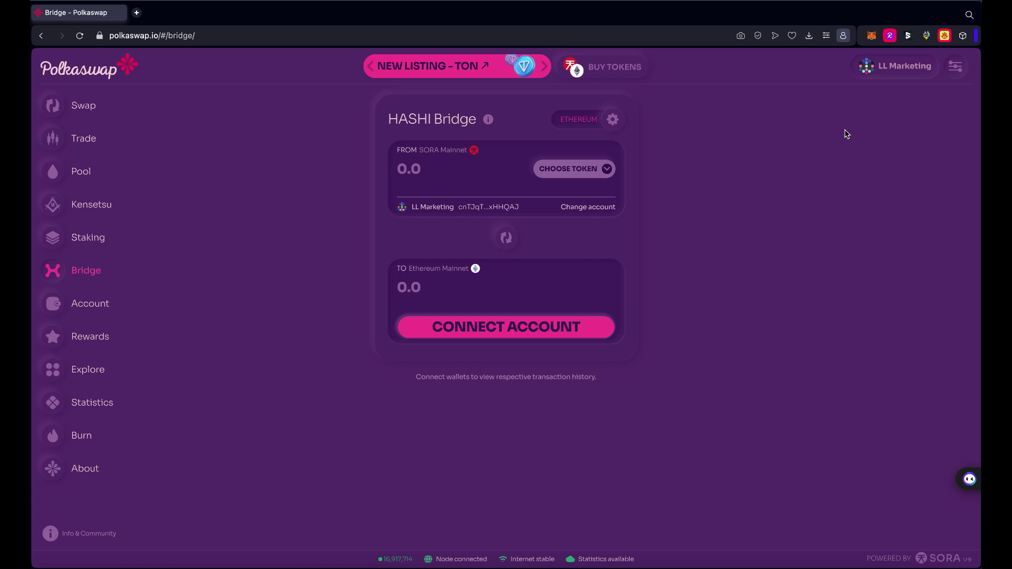
Unlock the SubWallet extension with the wallet password, then close its popup.
click(909, 36)
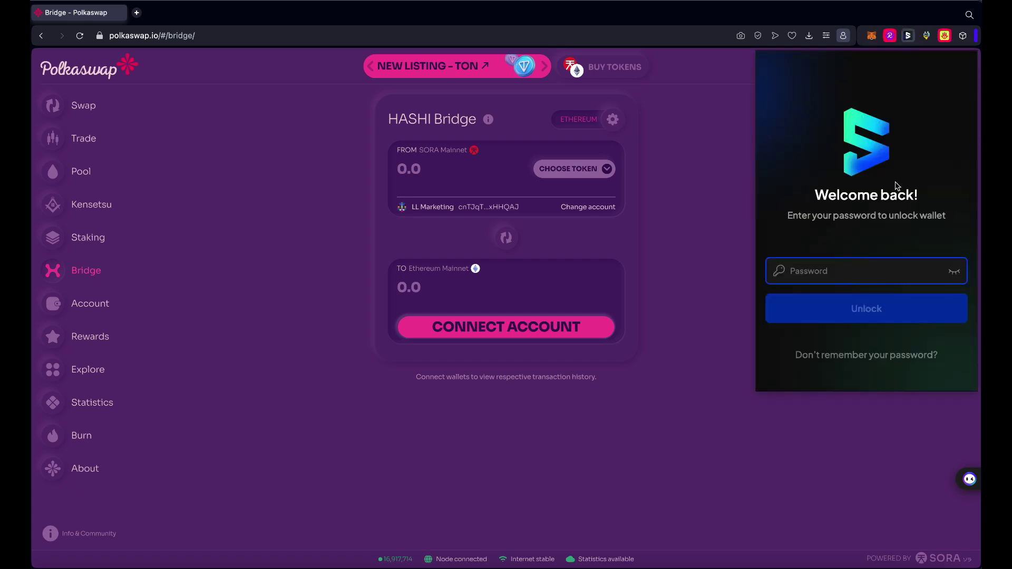
text(*********)
key(Return)
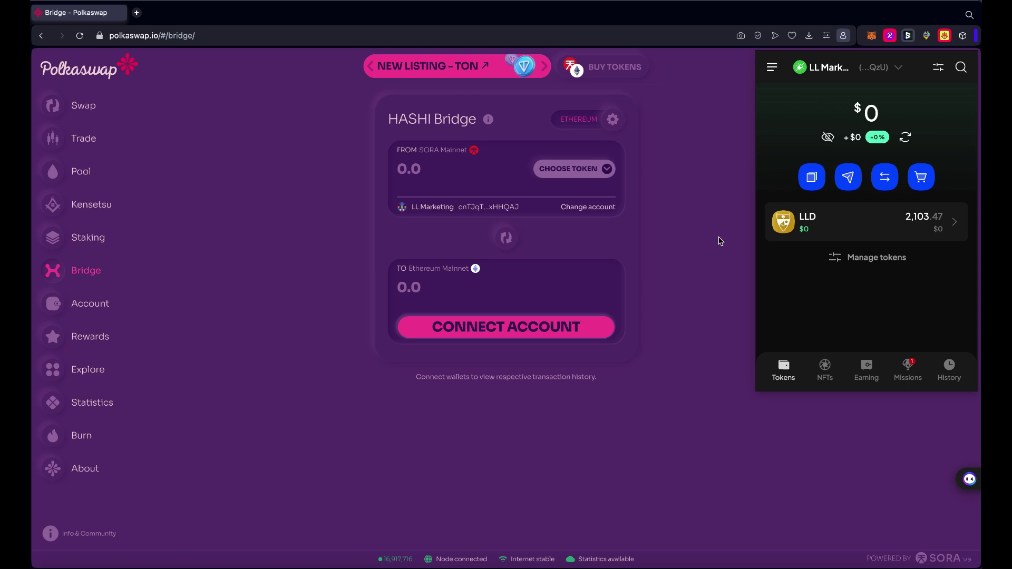
click(720, 241)
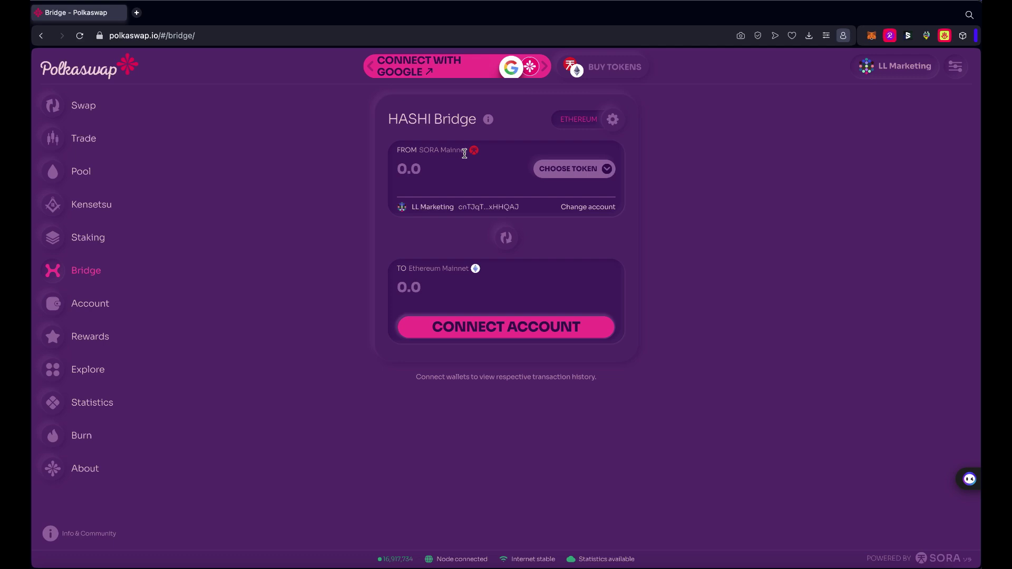
Choose LLD as the bridge token and Liberland as the bridge network.
click(558, 170)
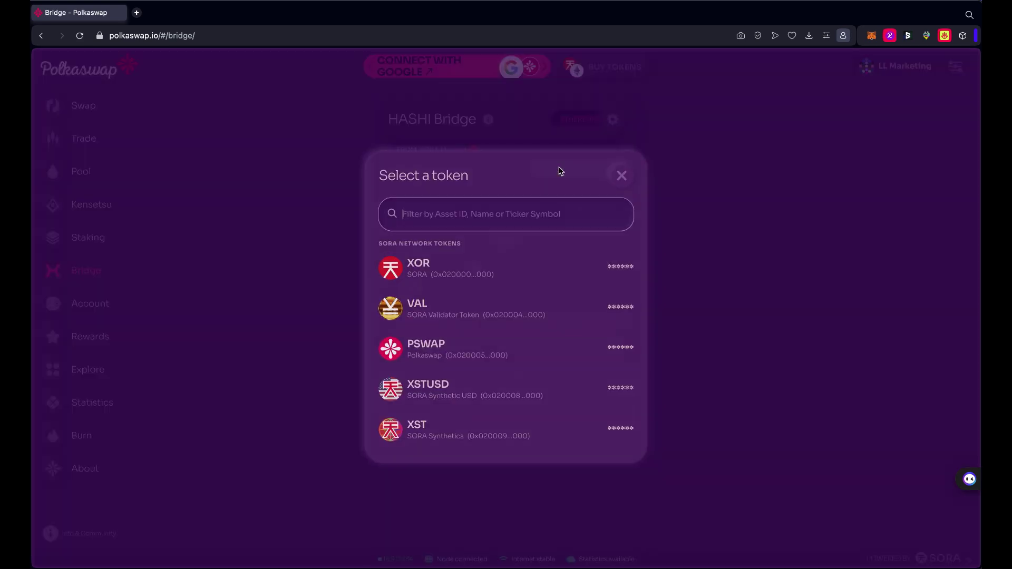
text(lld)
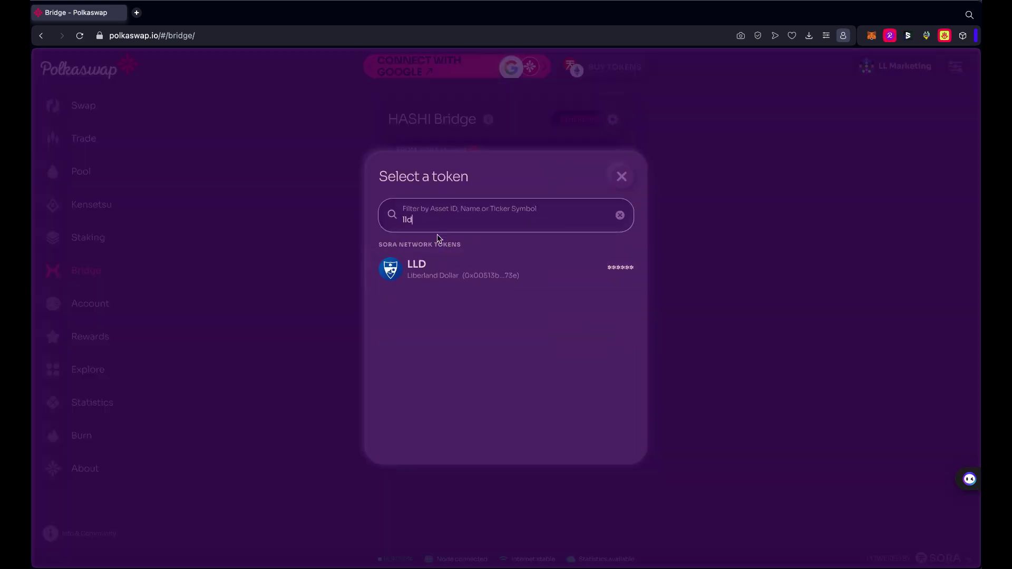
click(414, 267)
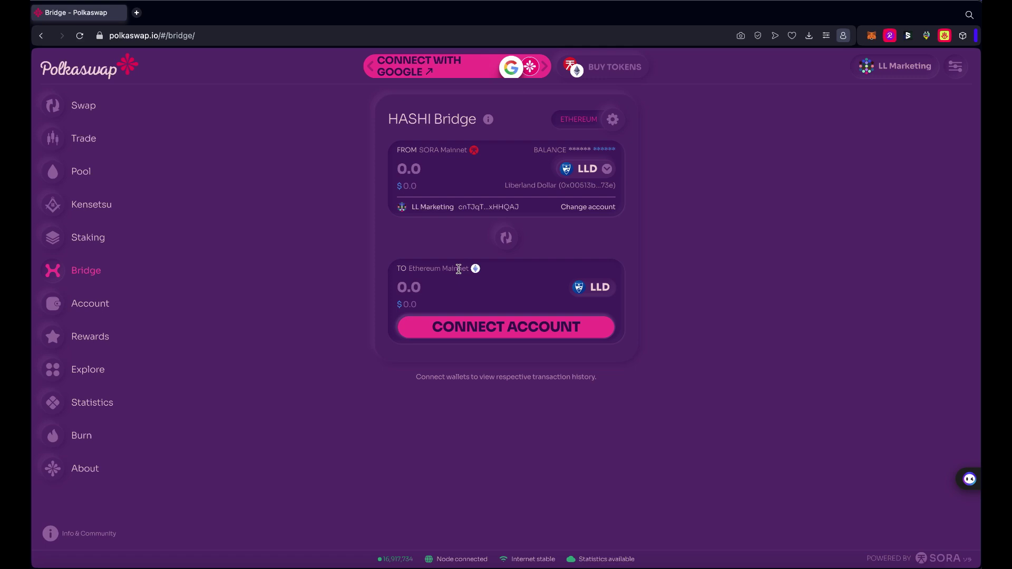
click(589, 120)
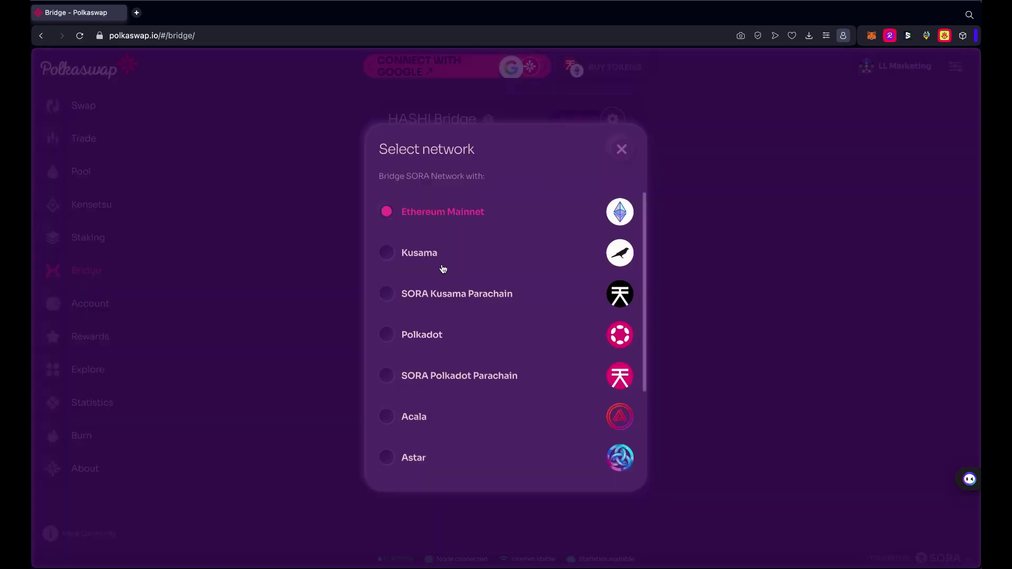
scroll(430, 351, down, 3)
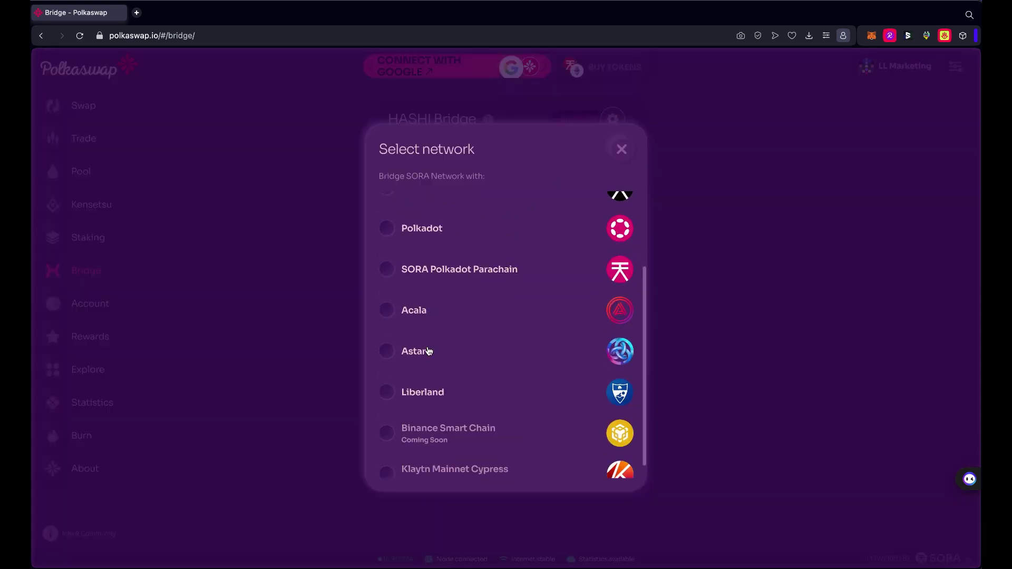
click(415, 393)
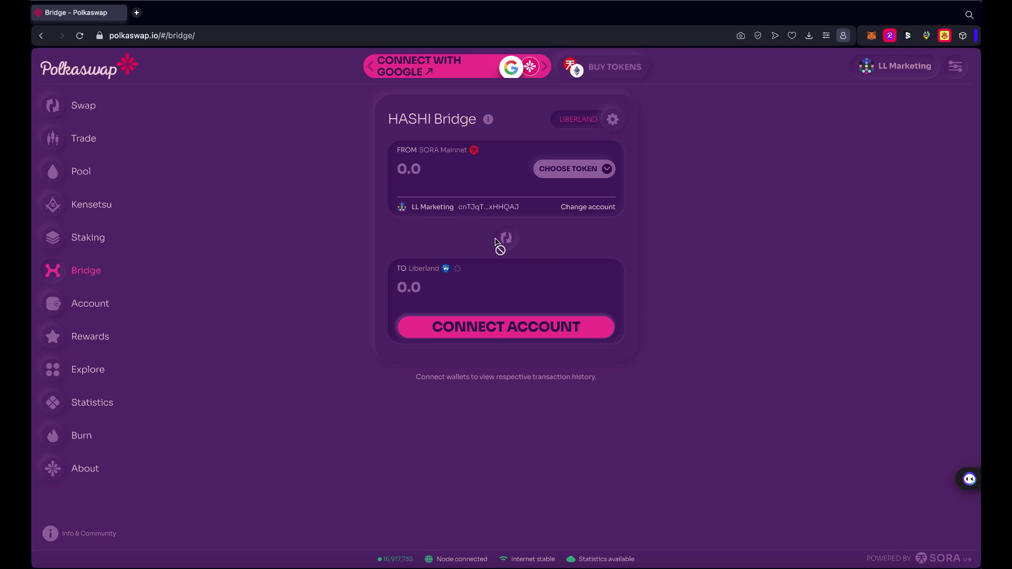
Reverse to Liberland → SORA Mainnet, reselect LLD, and connect a SubWallet Liberland account.
click(507, 238)
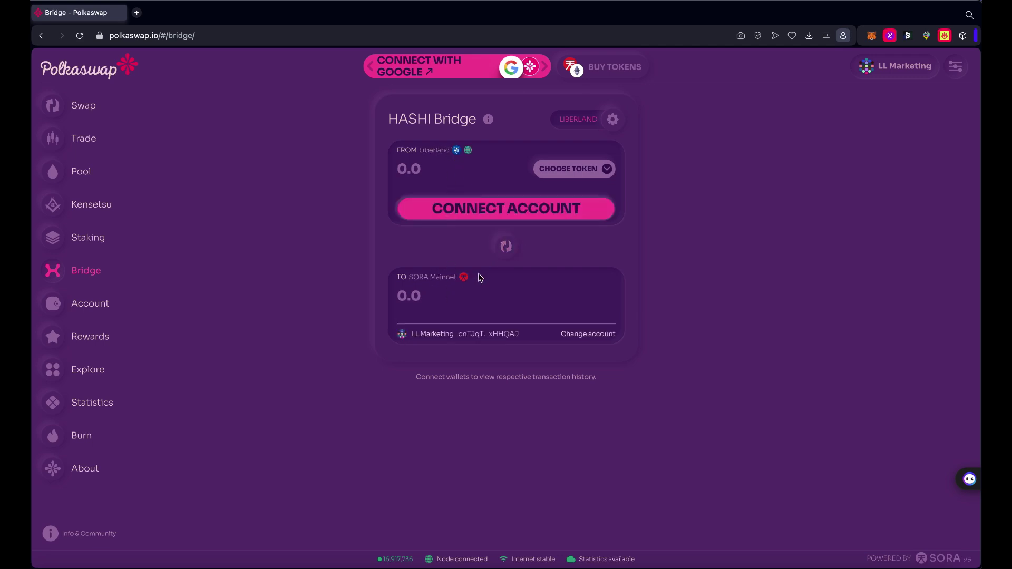
click(585, 170)
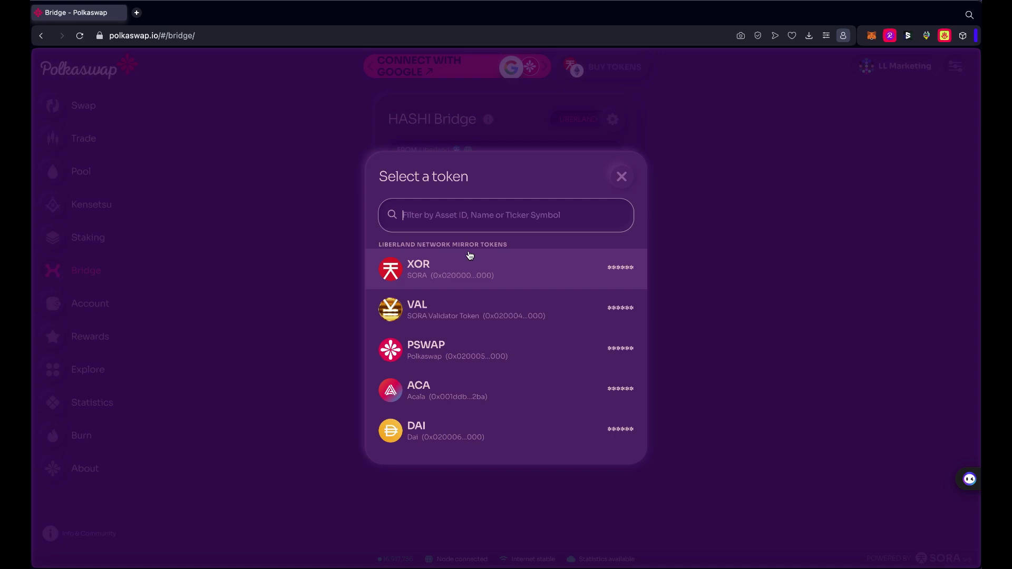
text(lld)
click(418, 264)
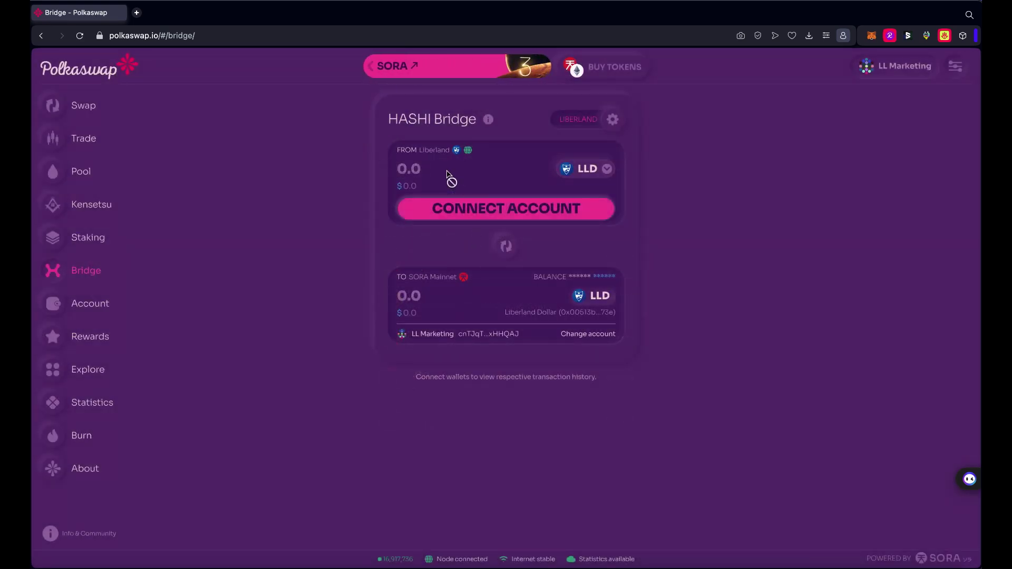
click(492, 208)
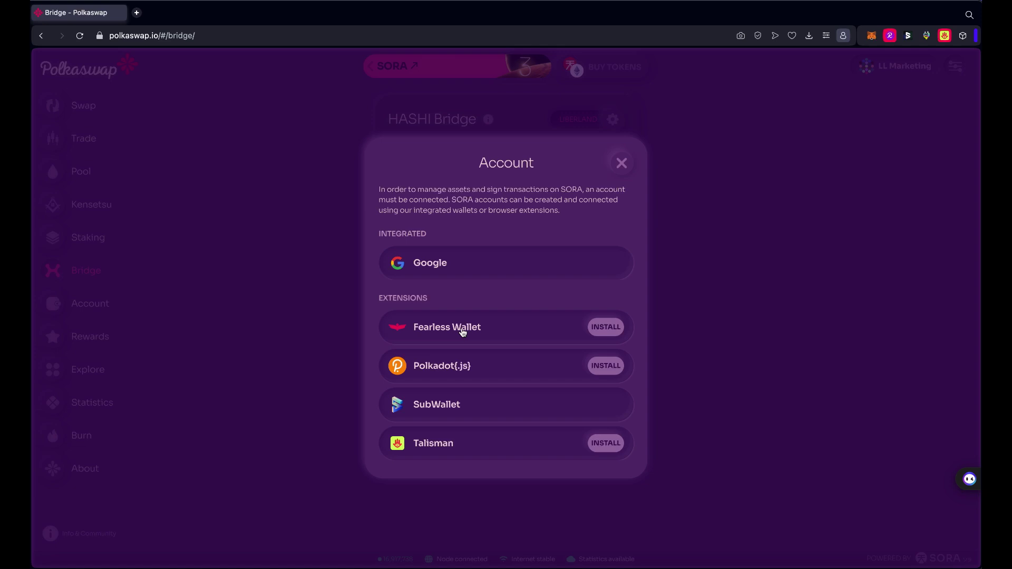
click(437, 405)
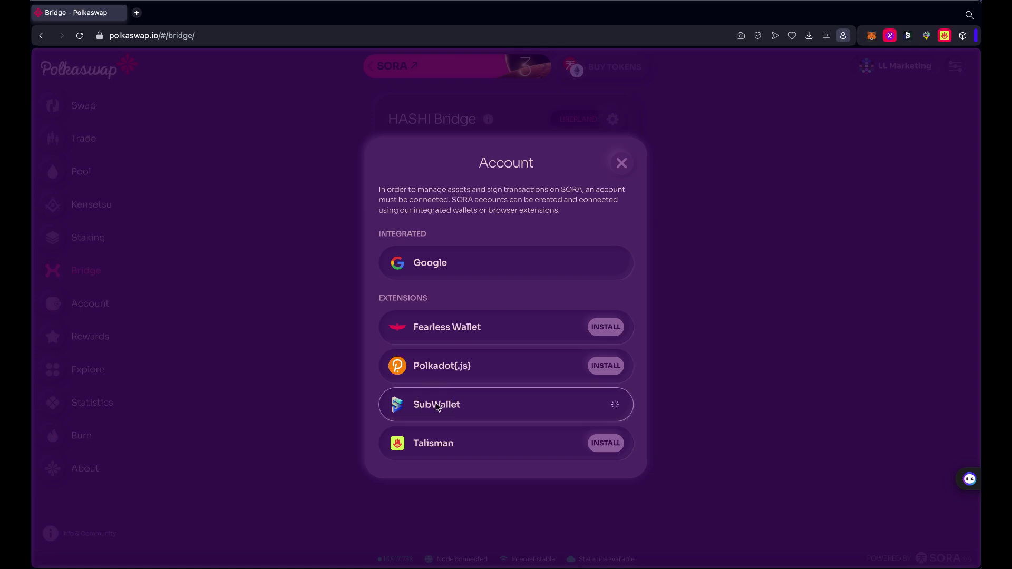
click(445, 298)
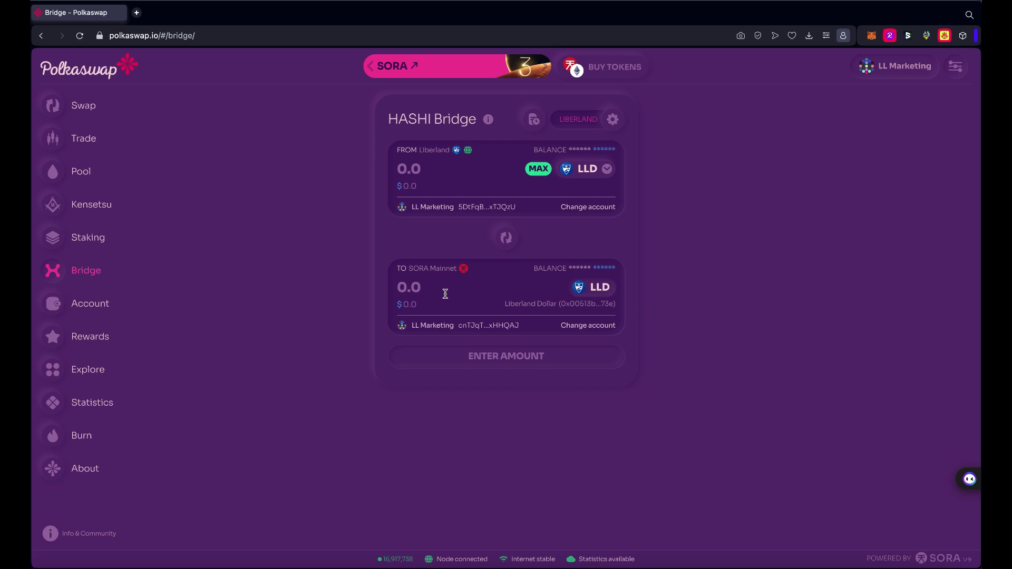
Enter 1,010 LLD as the amount to bridge and continue to the review.
click(445, 164)
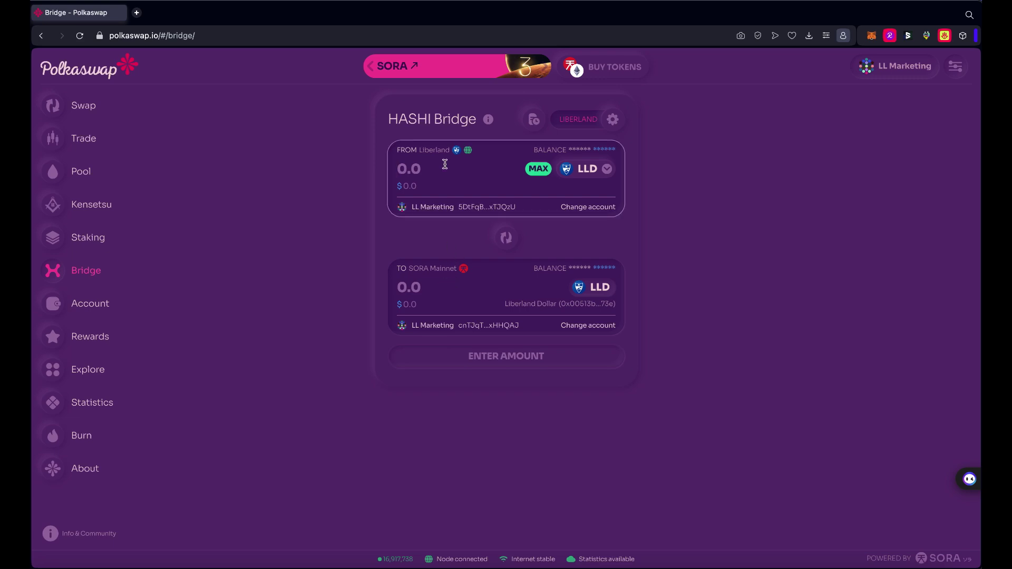
text(1005)
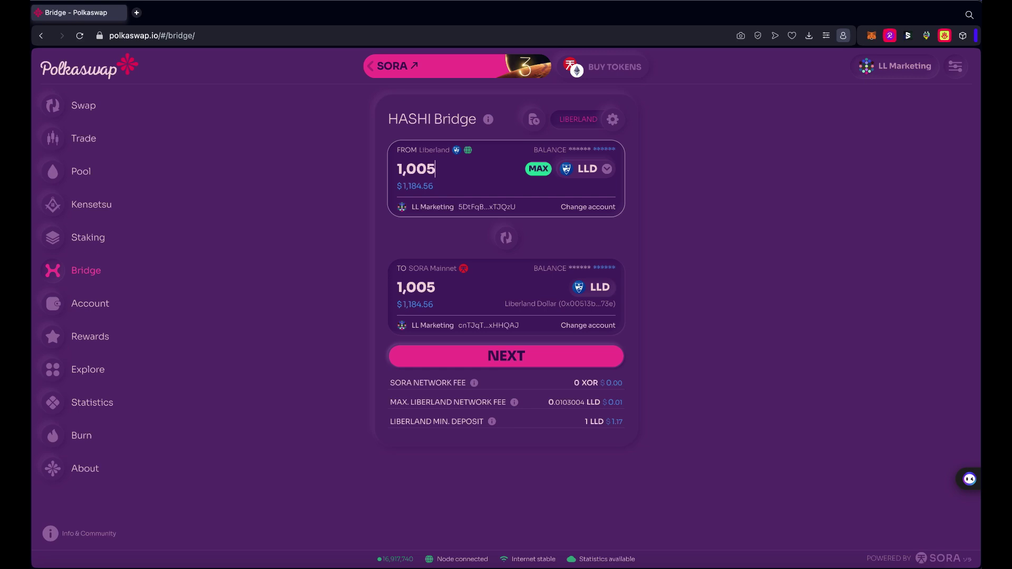
key(BackSpace)
text(10)
key(BackSpace)
key(BackSpace)
key(BackSpace)
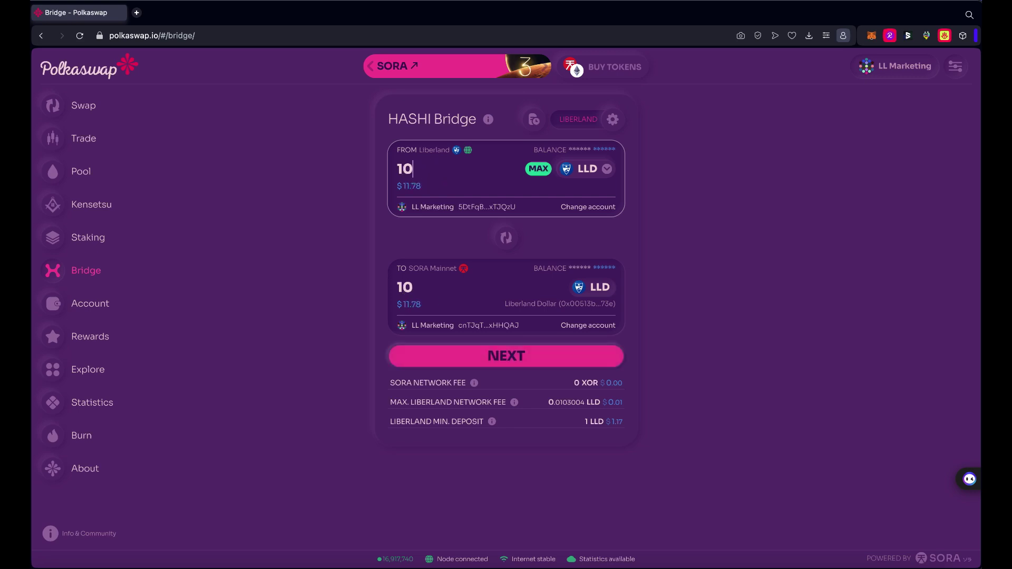
text(10)
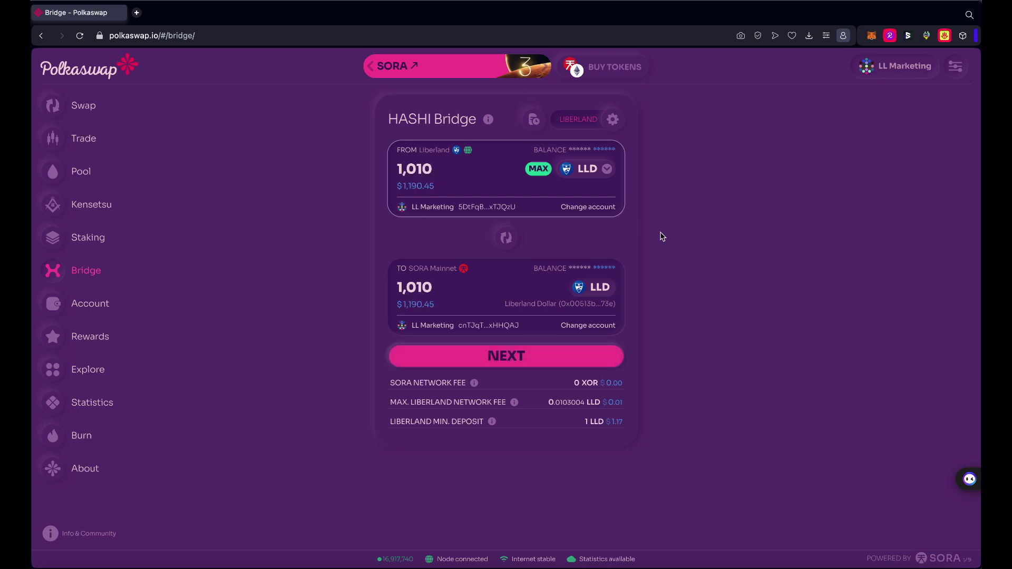
click(663, 237)
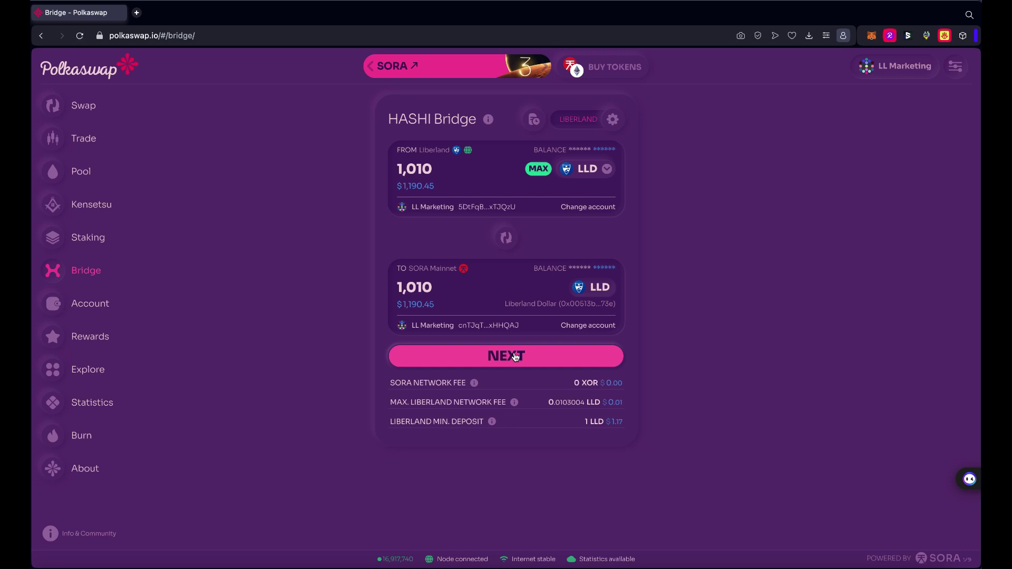
click(516, 356)
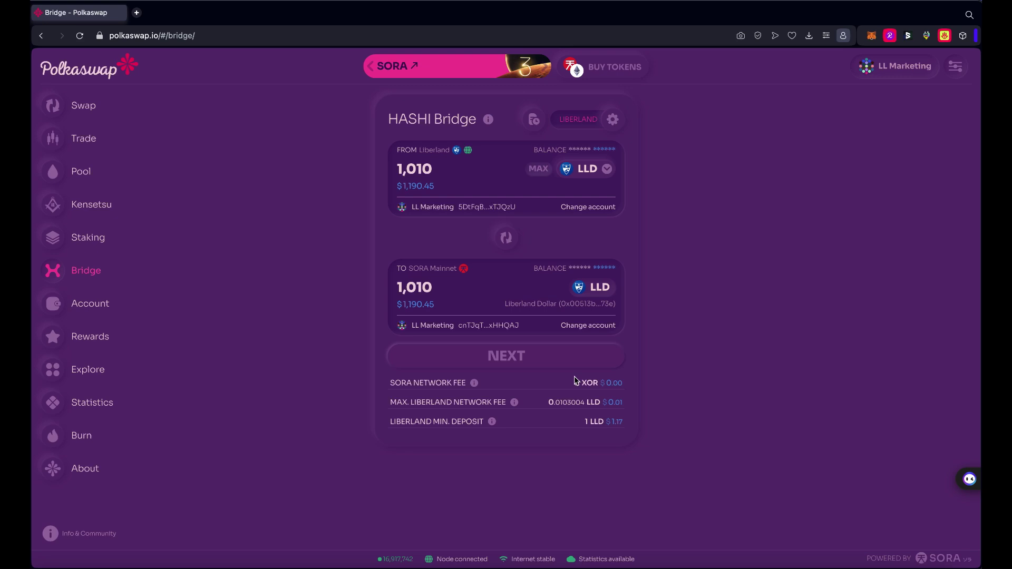
mouse_move(475, 388)
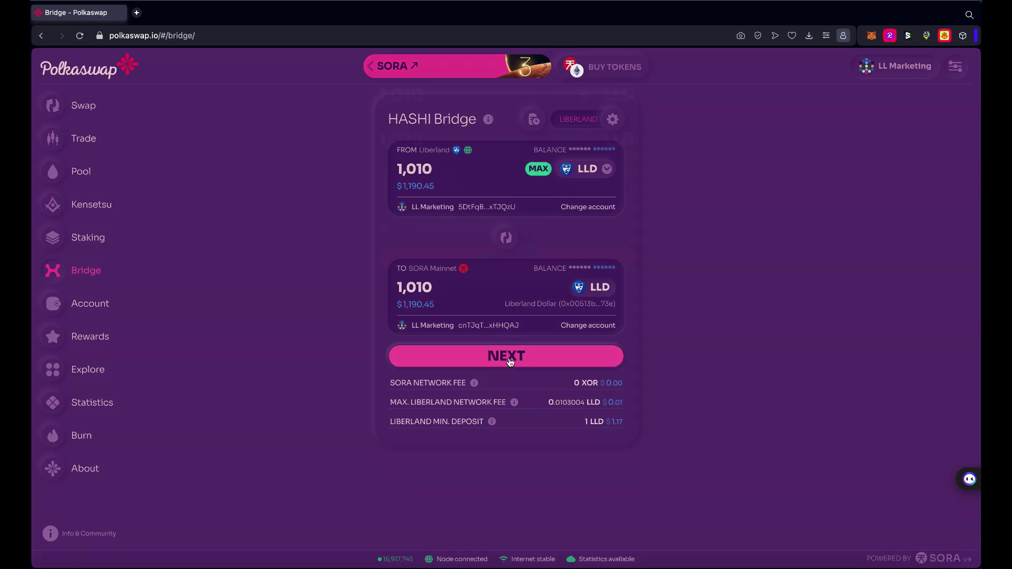
Confirm bridging 1,010 LLD to SORA, check the signing details, and approve in SubWallet.
click(510, 360)
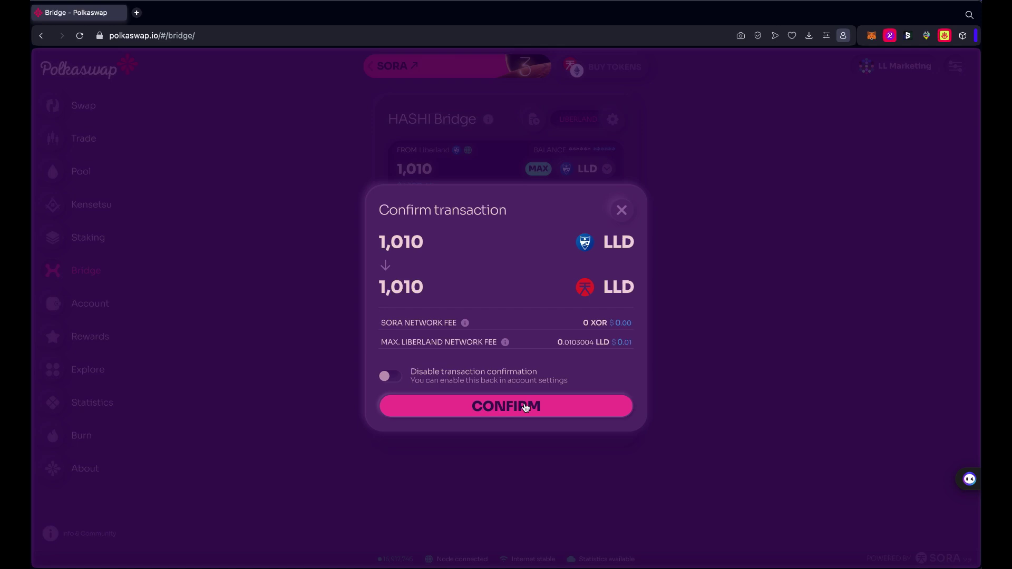
click(510, 409)
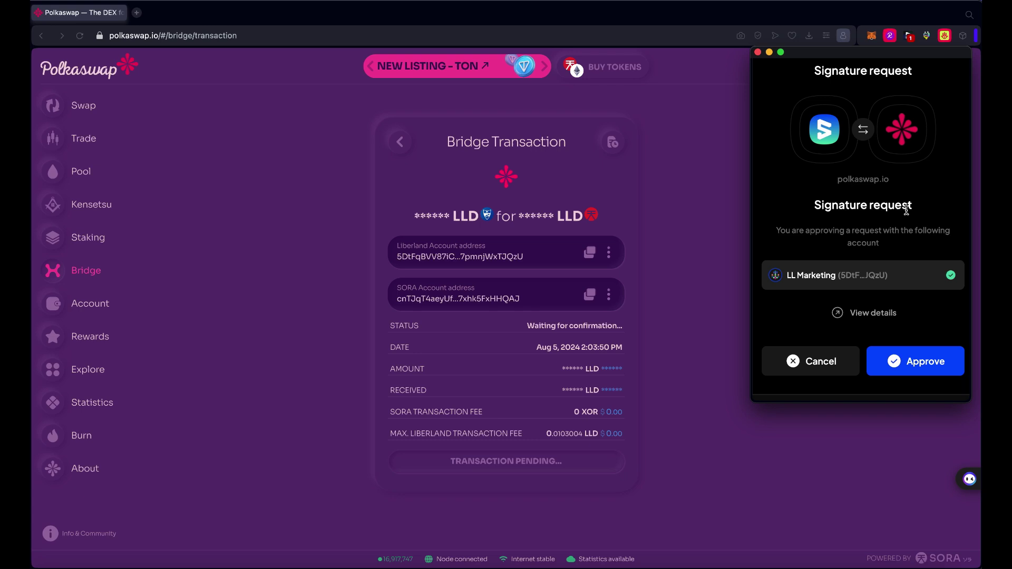
click(878, 314)
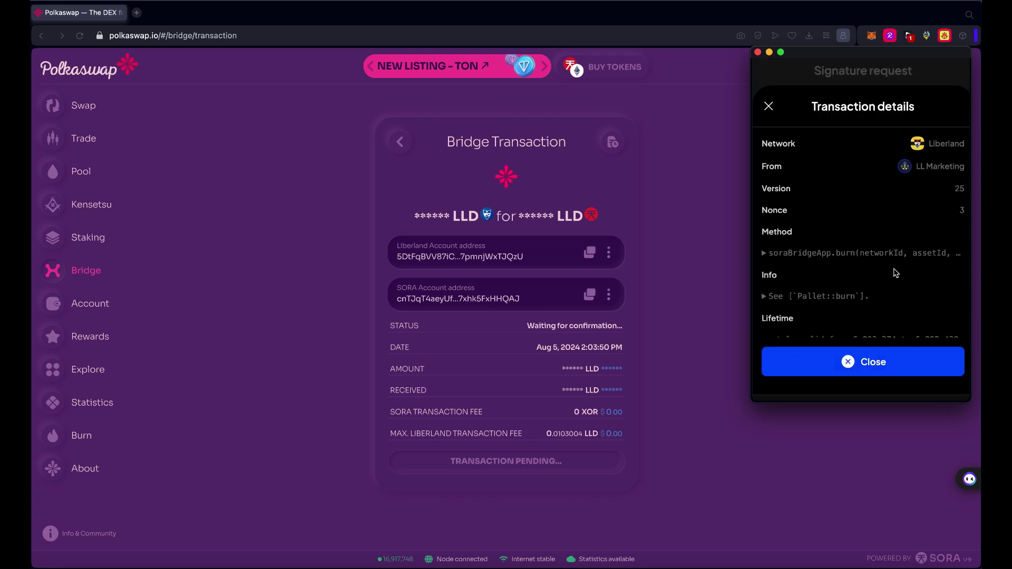
scroll(895, 272, down, 2)
scroll(896, 272, up, 2)
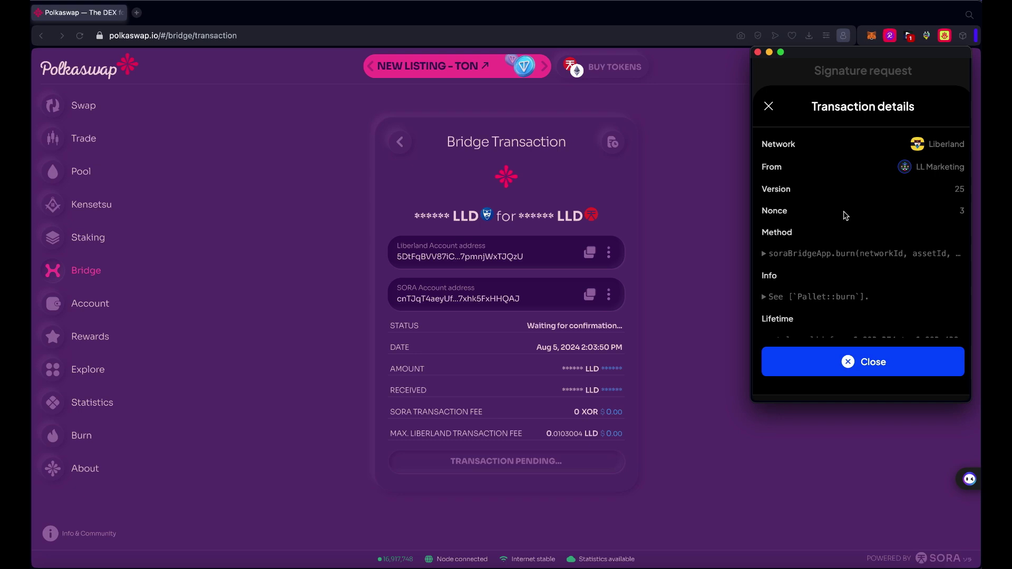
click(769, 107)
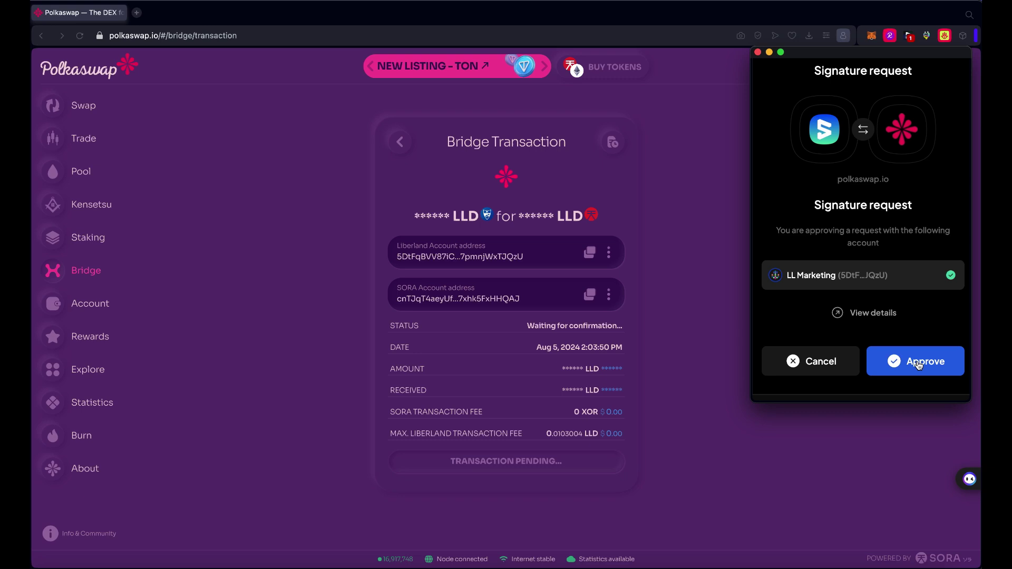
click(918, 365)
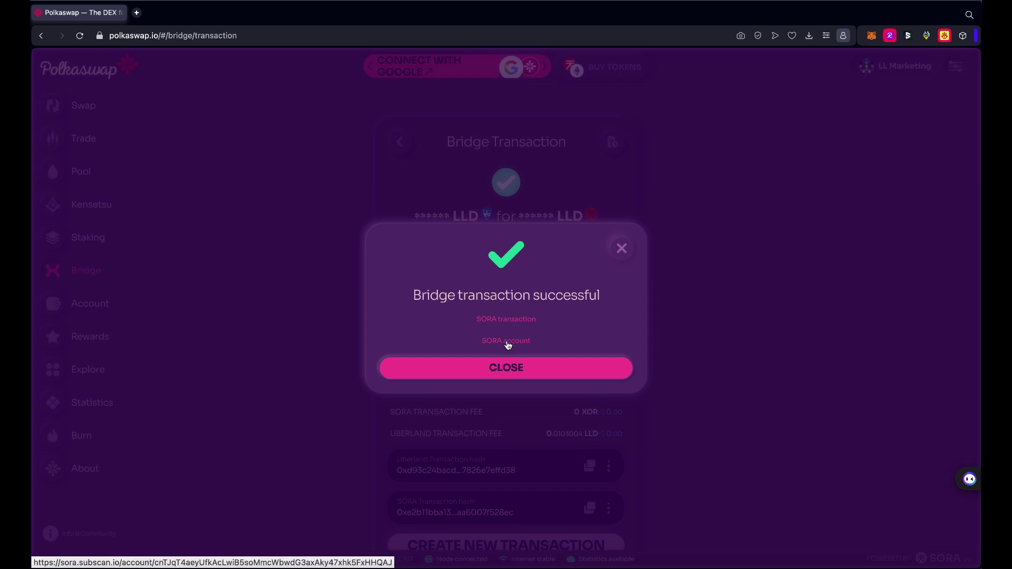
Dismiss the bridge success notice and return to the HASHI Bridge form.
click(514, 364)
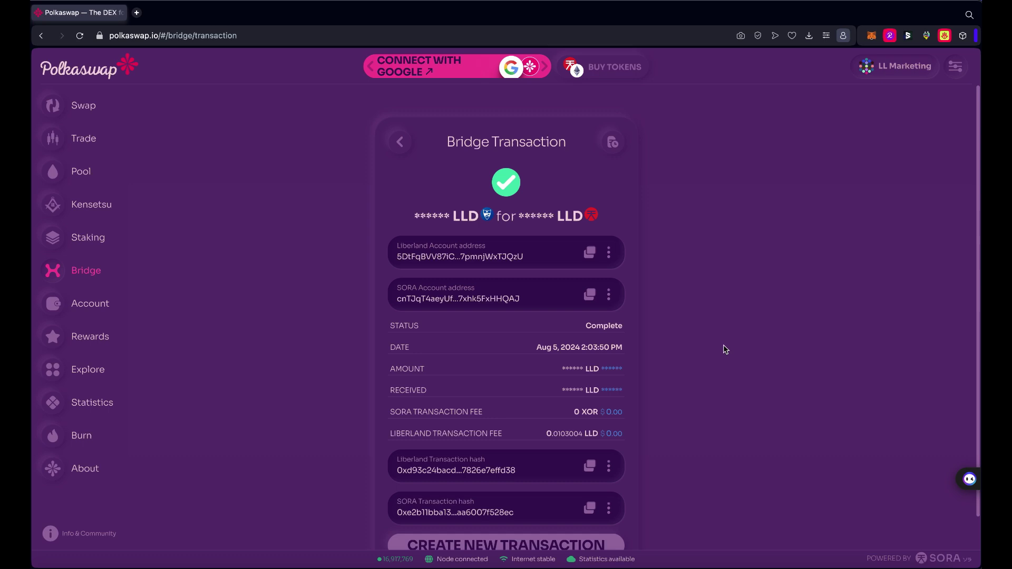
scroll(701, 331, down, 1)
scroll(699, 330, up, 1)
click(399, 141)
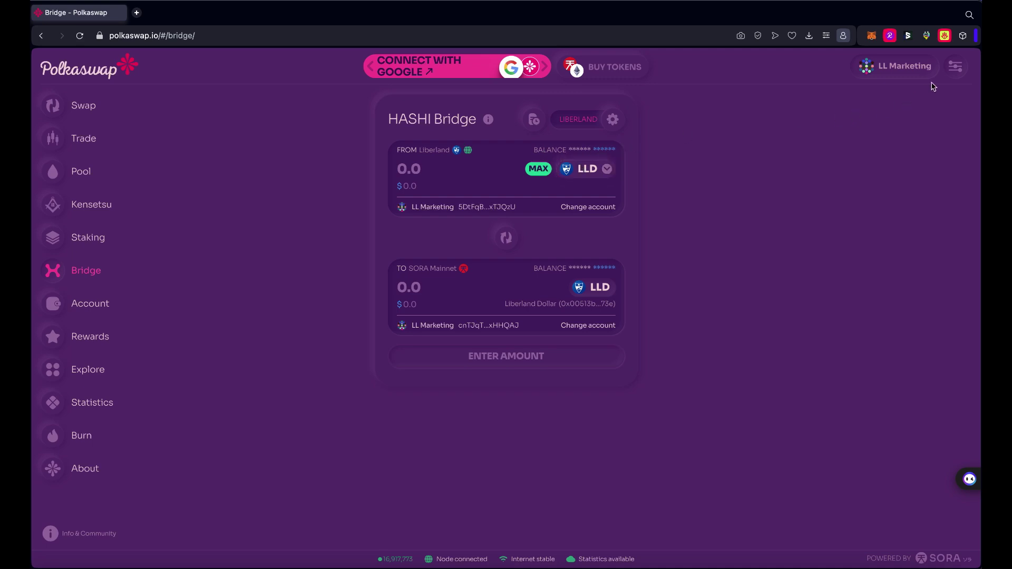
click(955, 66)
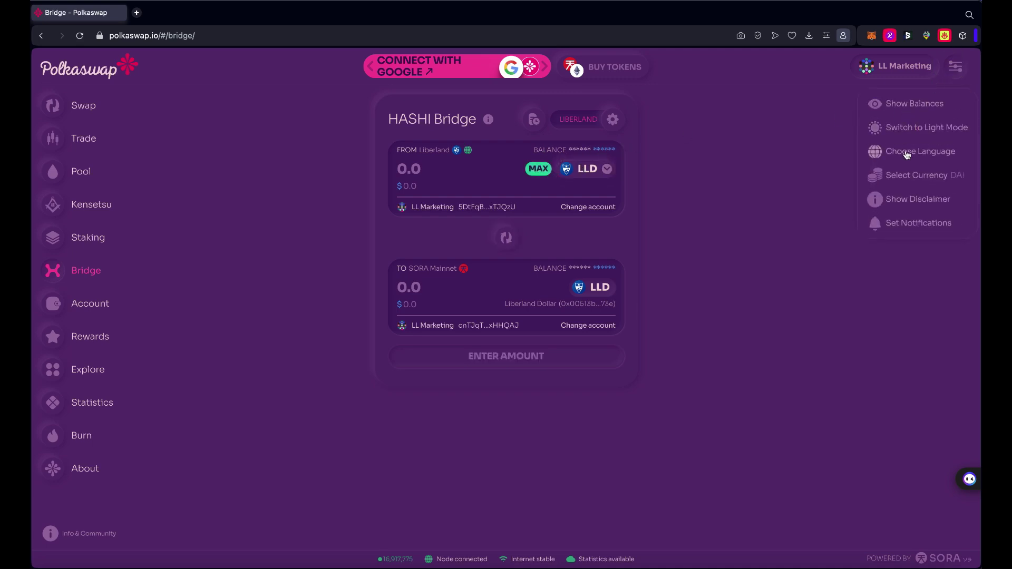
Show balances, then set the bridge to SORA Mainnet → Ethereum Mainnet with LLD.
click(912, 106)
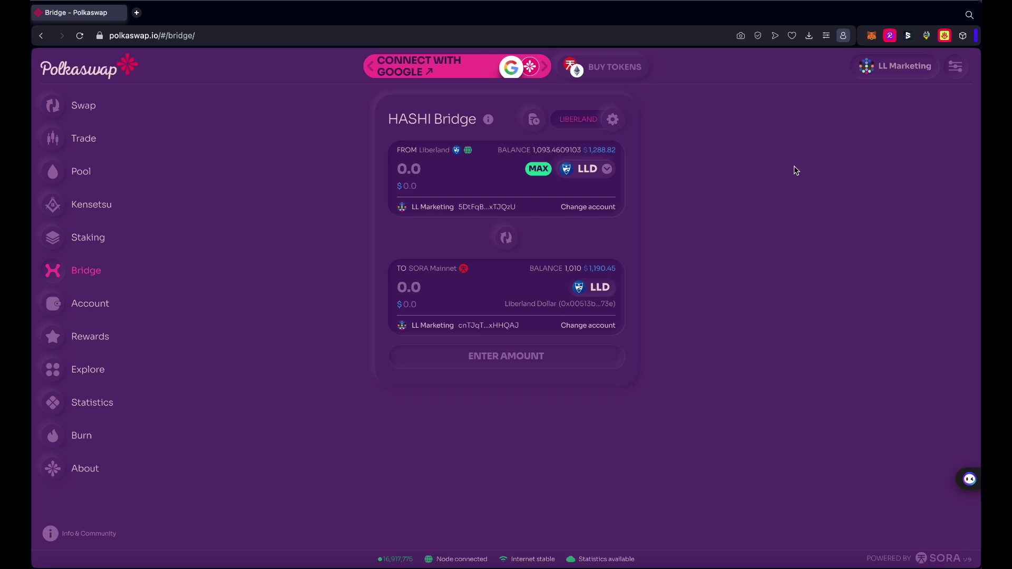
click(506, 240)
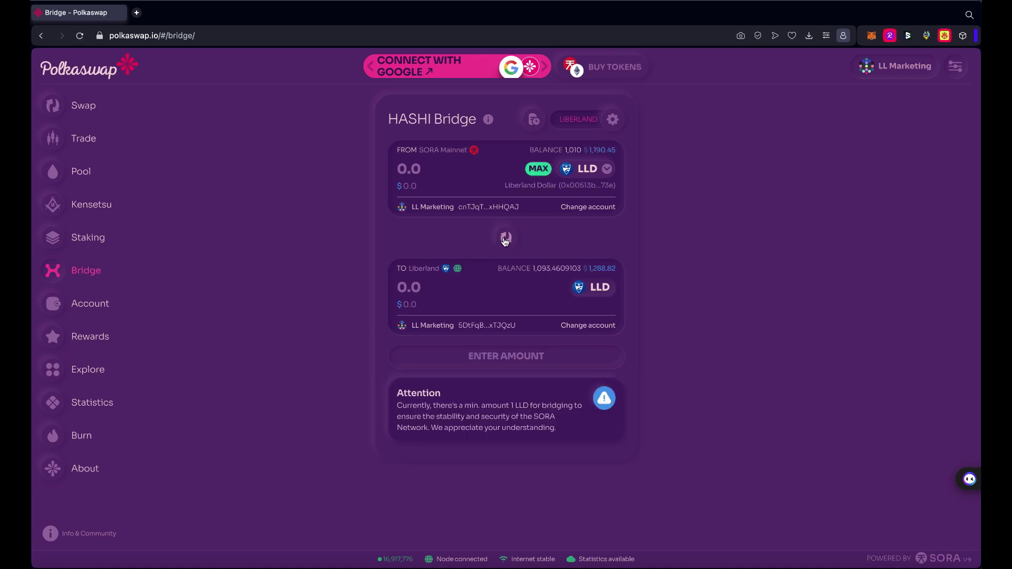
click(613, 120)
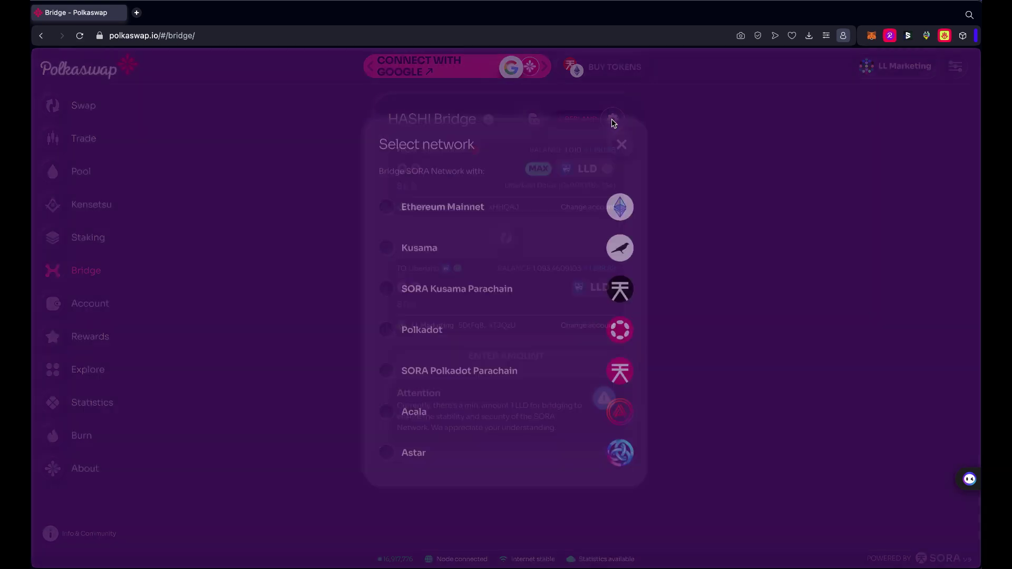
click(436, 209)
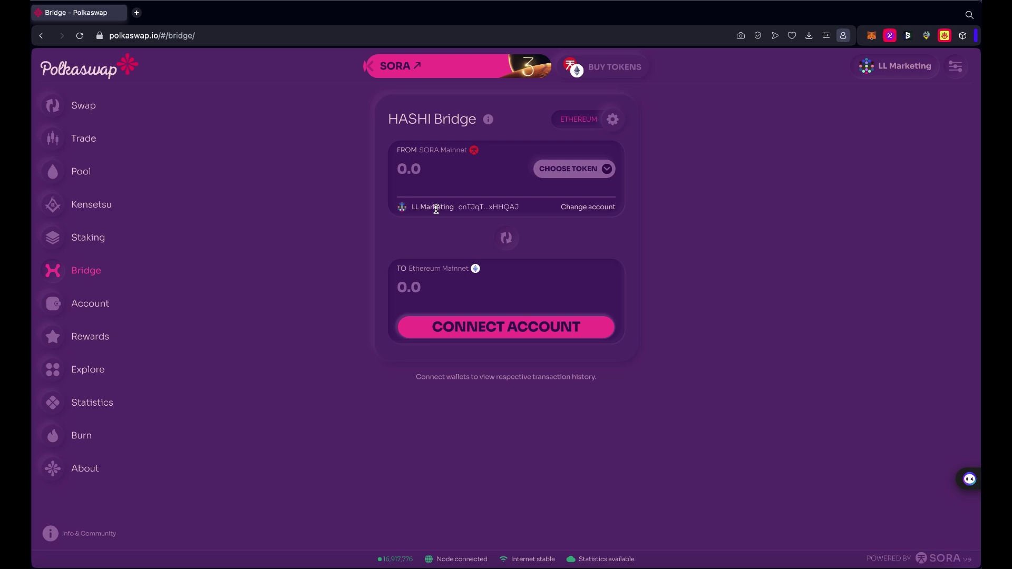
click(565, 177)
click(432, 271)
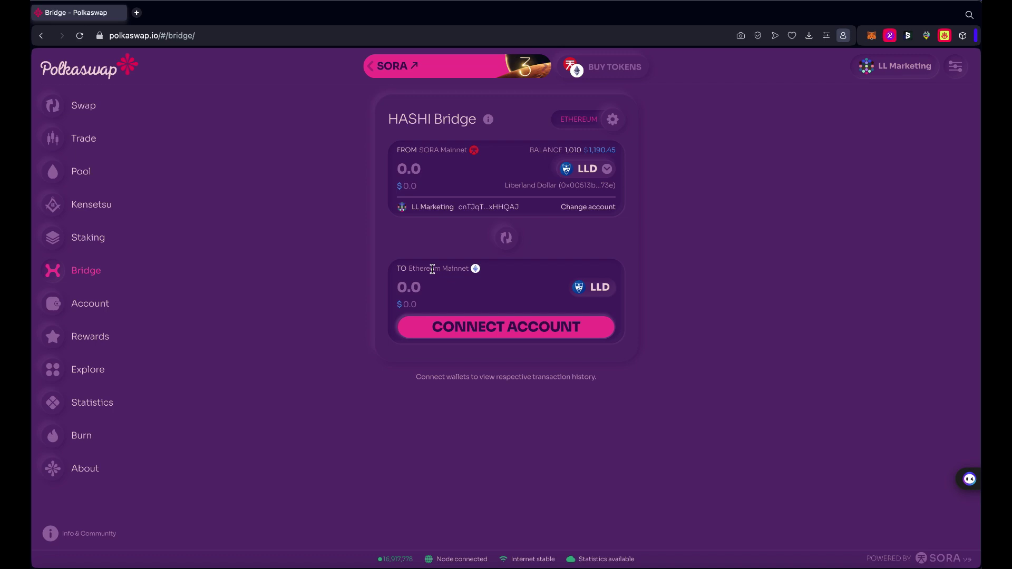
Connect the MetaMask Ethereum wallet and enter the maximum 1,010 LLD to bridge.
click(501, 332)
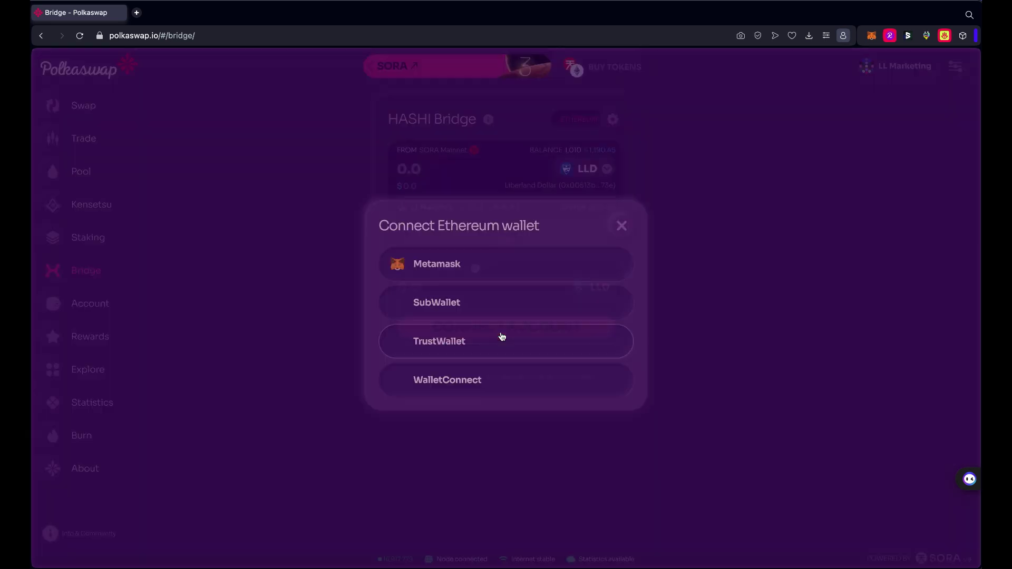
click(447, 268)
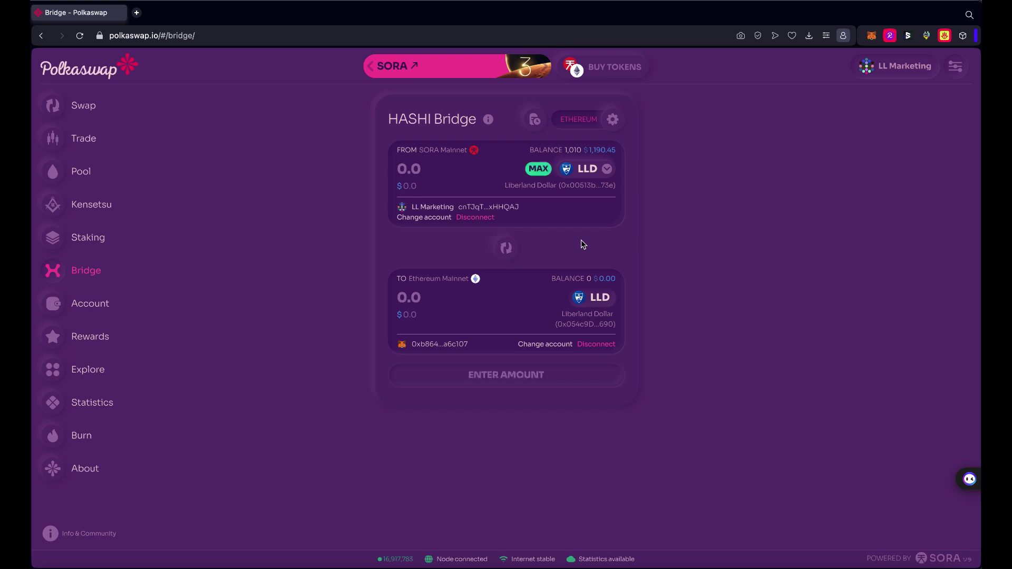
click(540, 172)
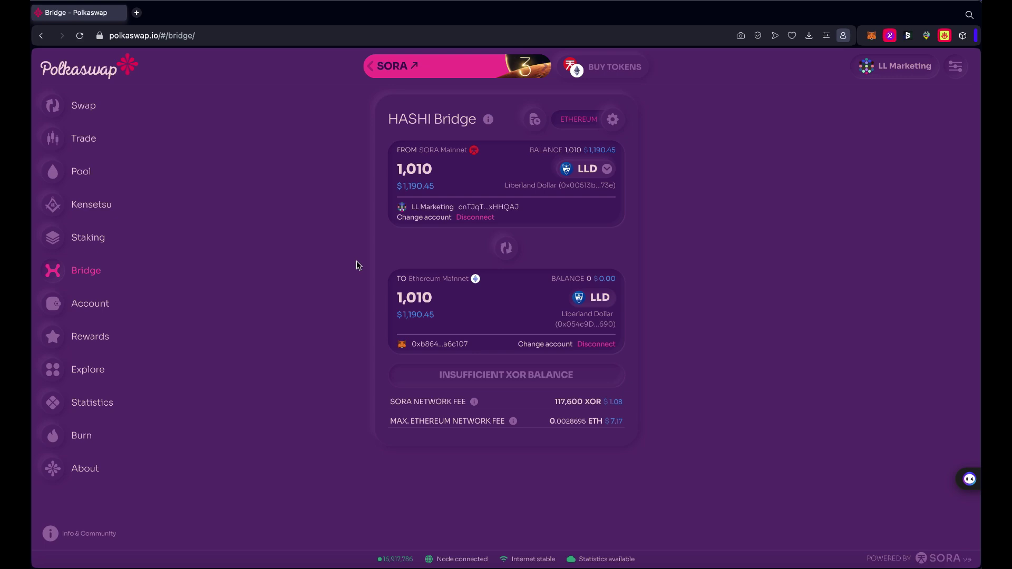
On the Swap page, set up selling LLD to receive 300,000 XOR.
click(84, 104)
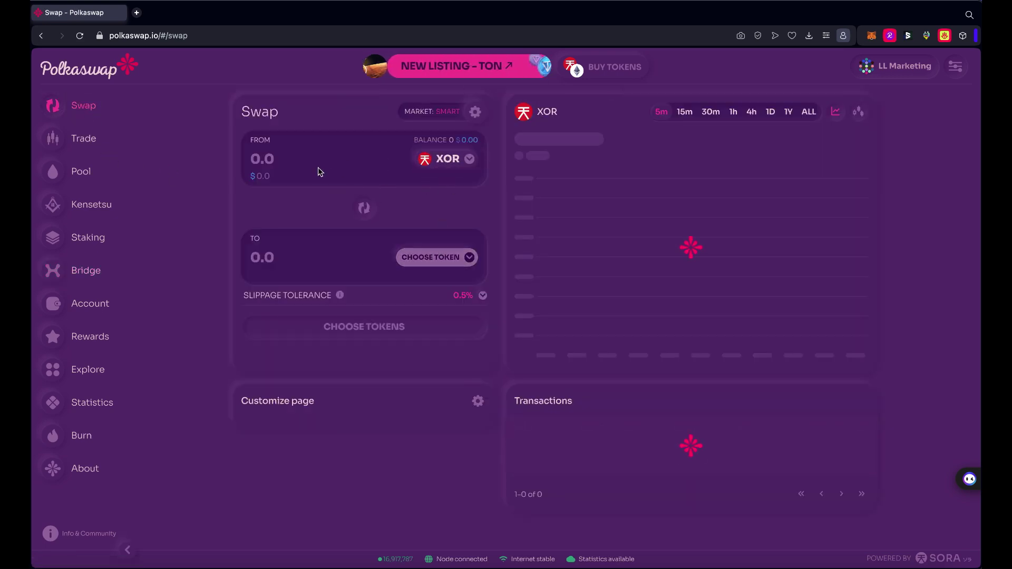
click(425, 257)
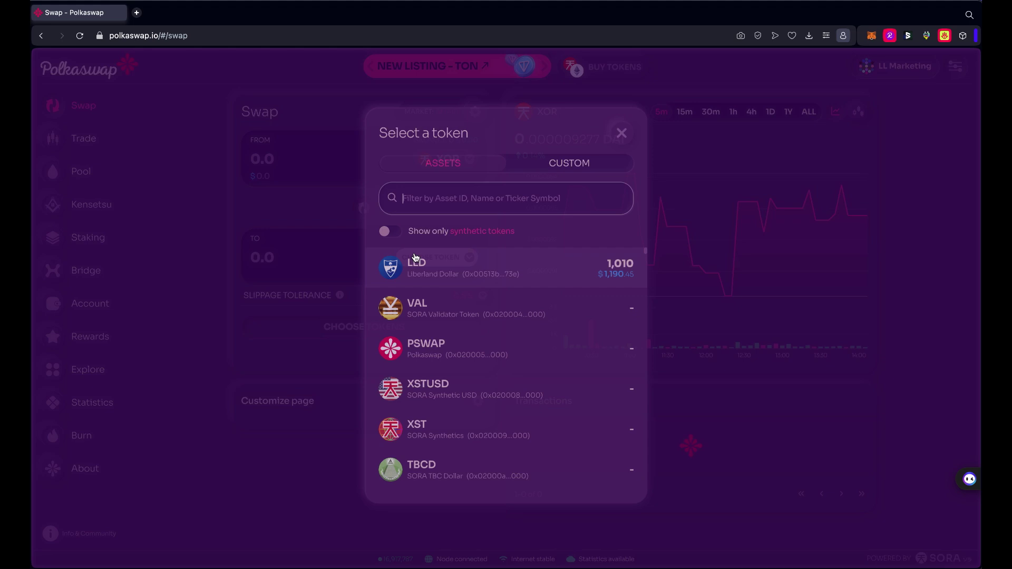
click(416, 266)
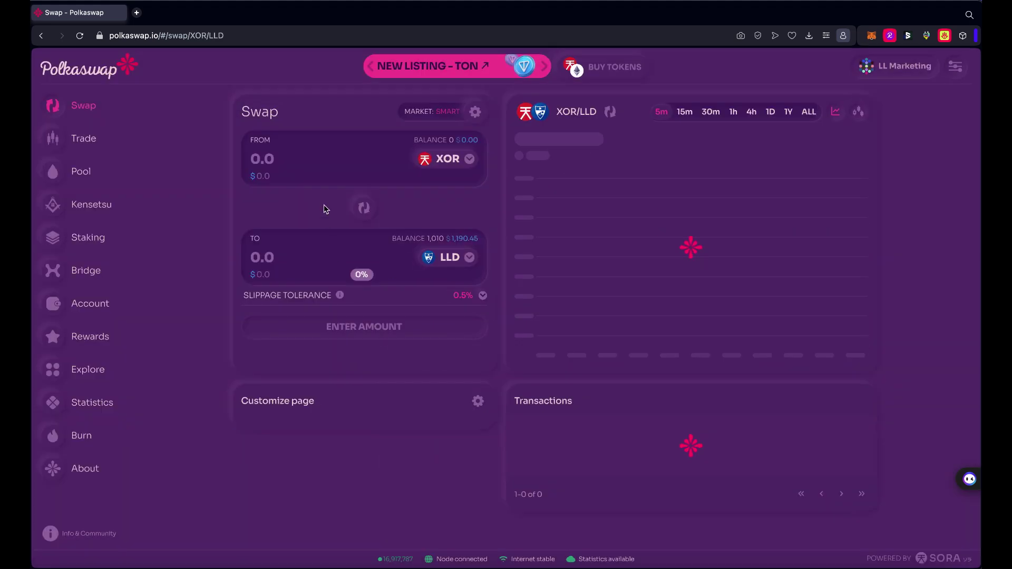
click(367, 213)
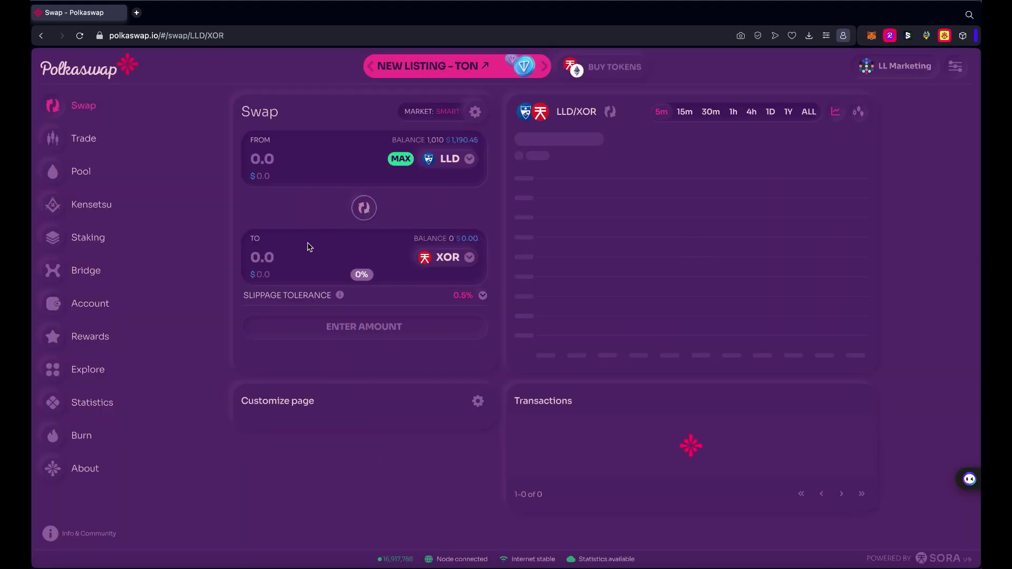
click(289, 259)
text(30)
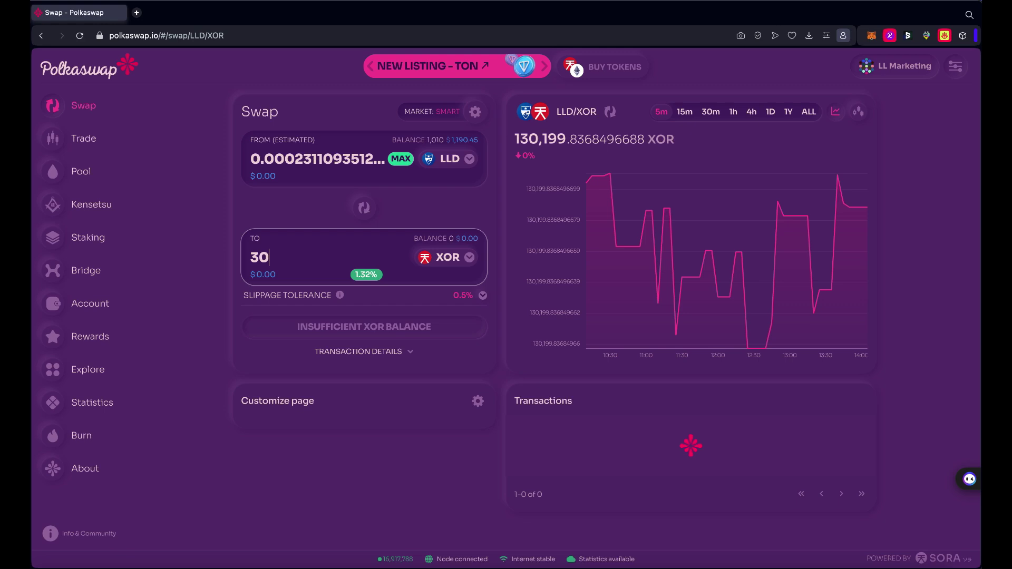
text(0,000)
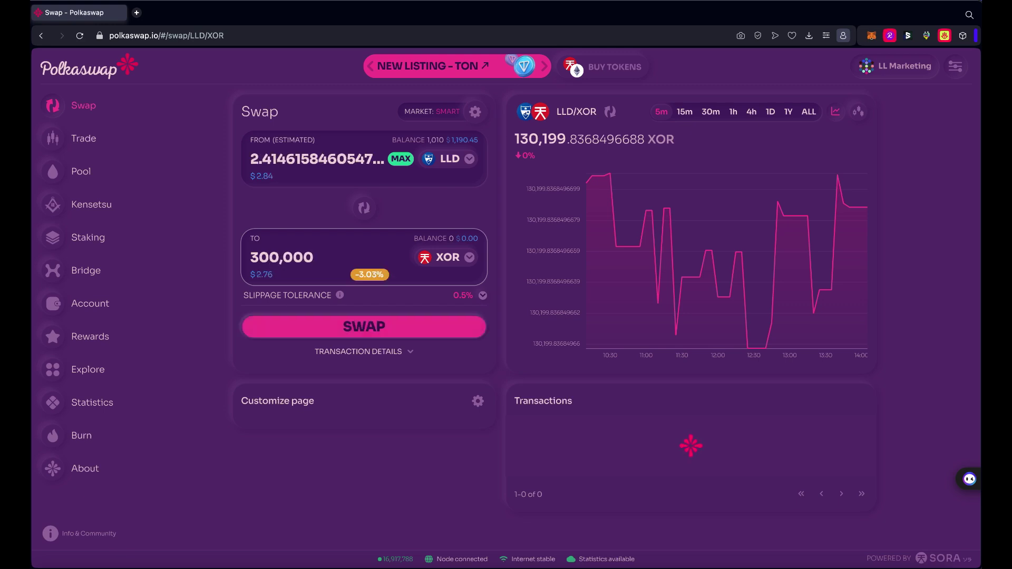
click(274, 205)
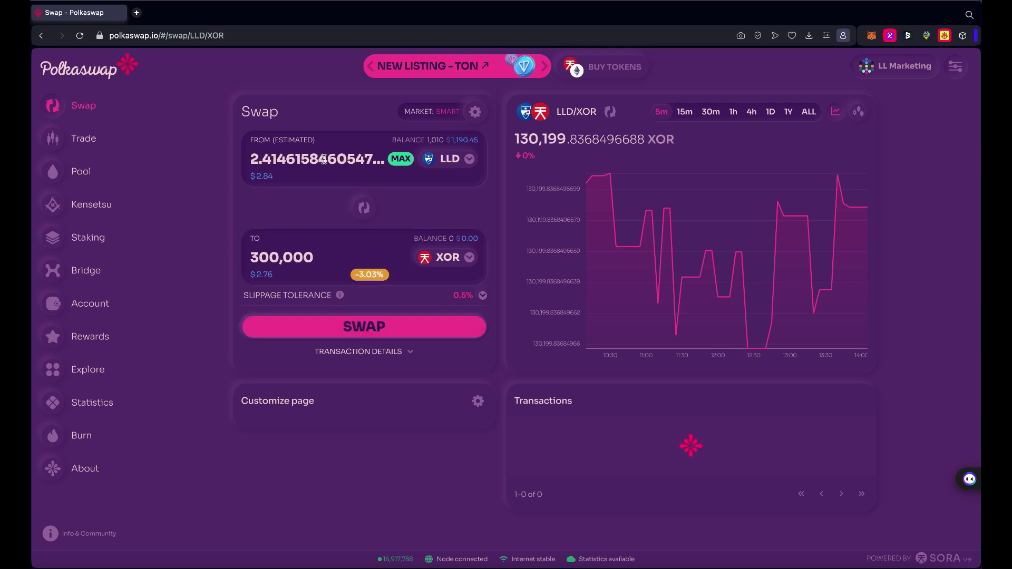
Confirm the LLD-to-XOR swap, approve the SubWallet signature, and dismiss the submitted notice.
click(370, 331)
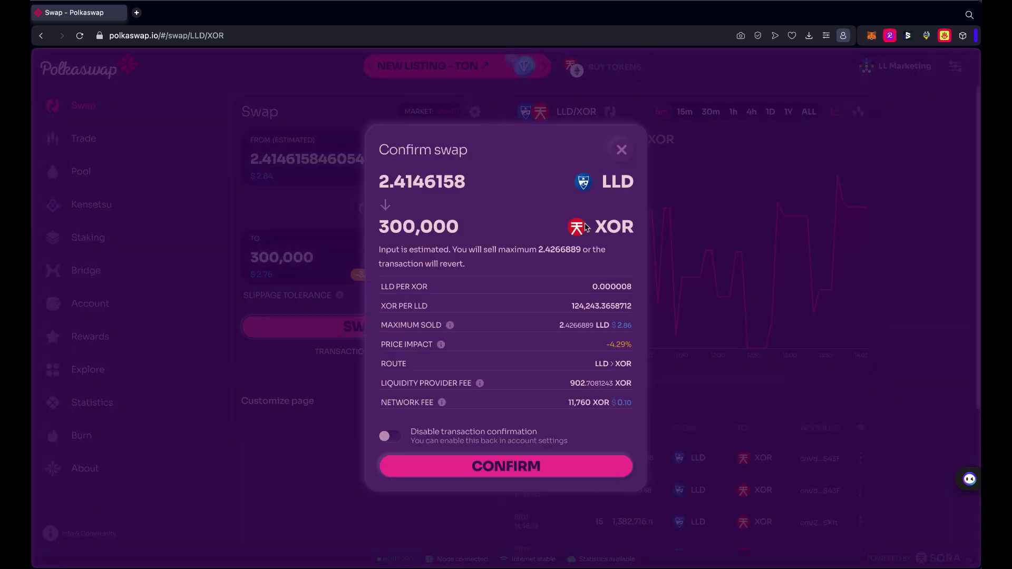
click(508, 467)
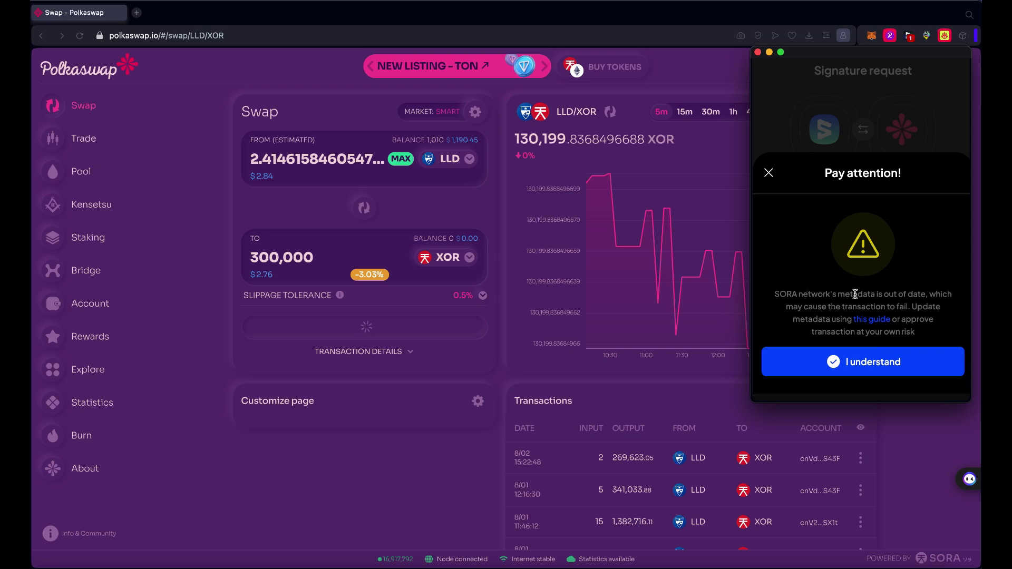
click(876, 365)
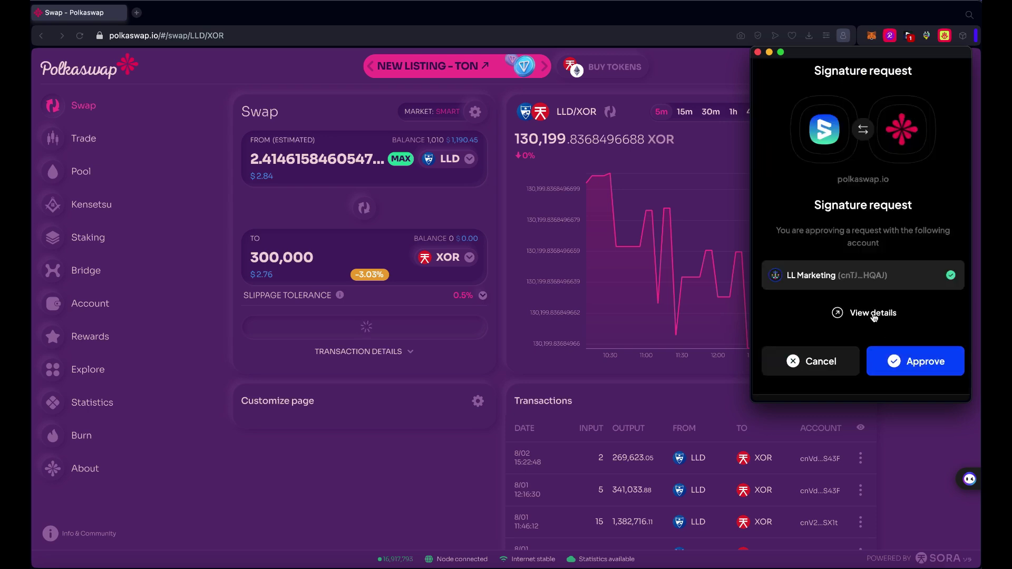
click(911, 363)
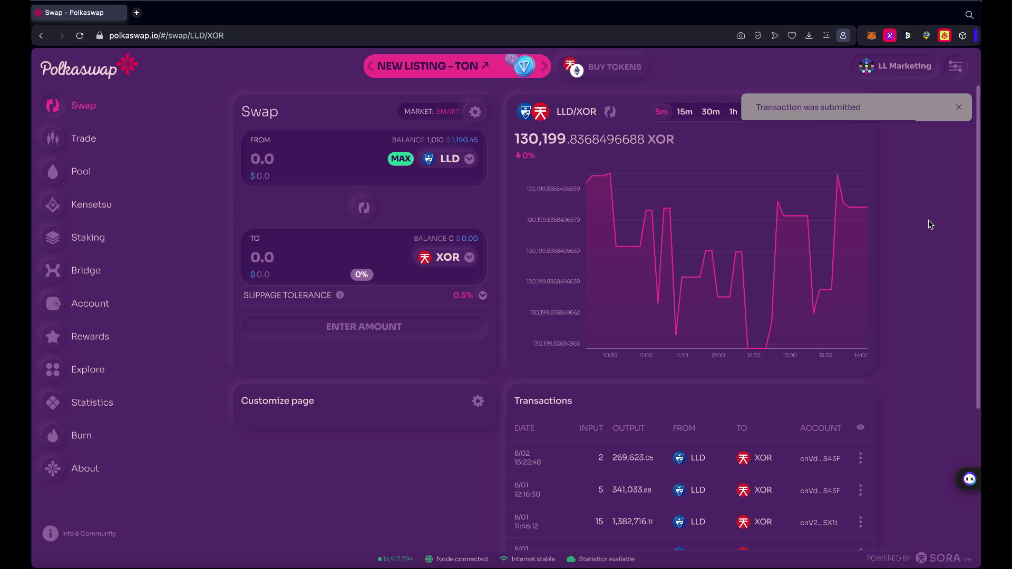
click(959, 108)
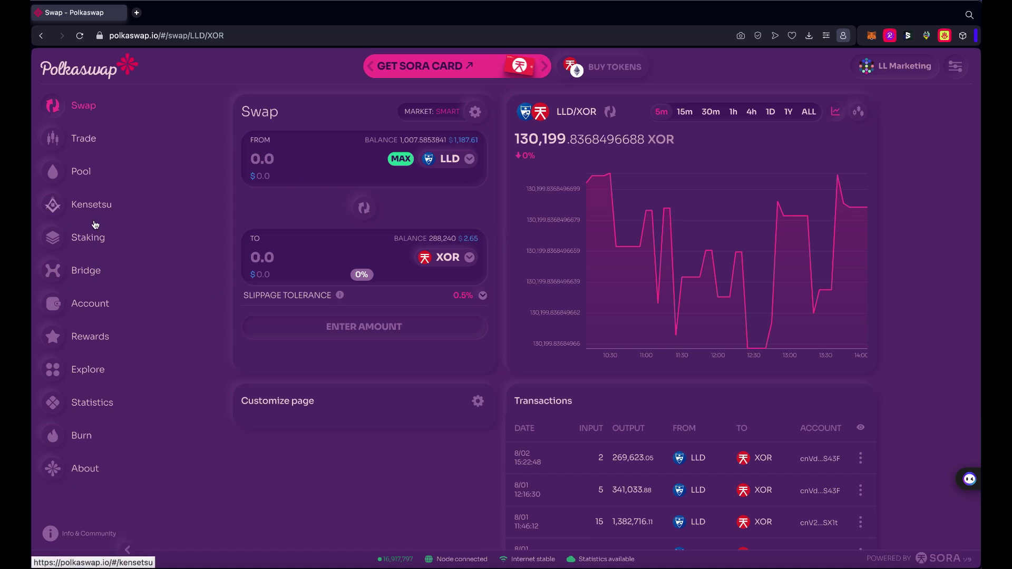
On the HASHI Bridge page, enter 1005 LLD to send from SORA to Ethereum and review it.
click(82, 272)
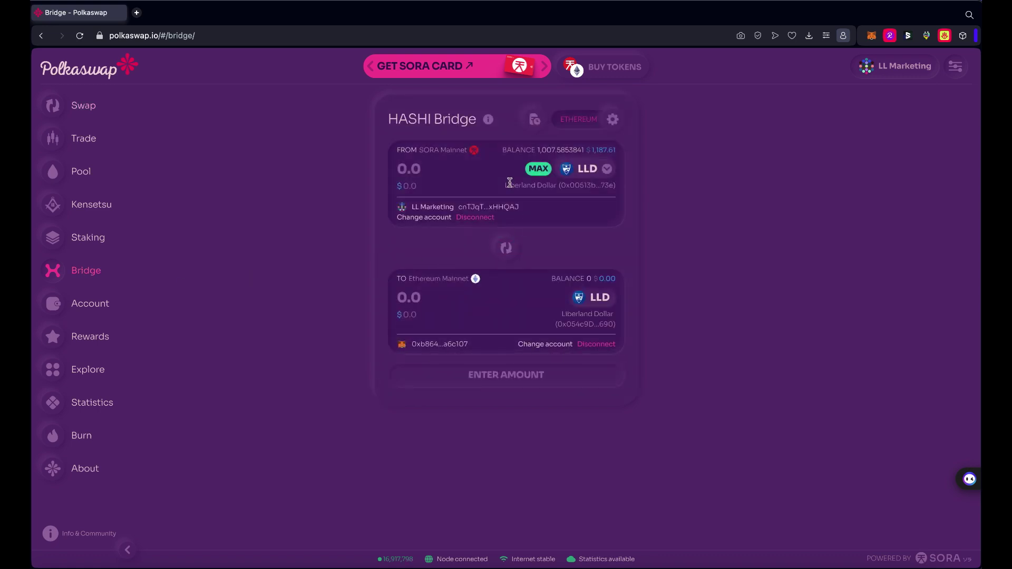
click(474, 169)
text(1005)
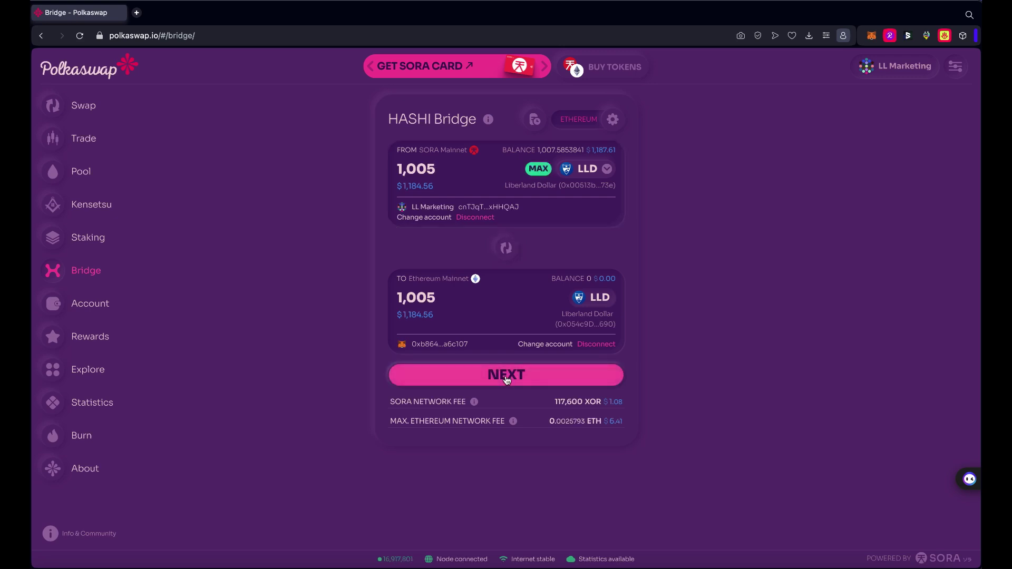
click(506, 377)
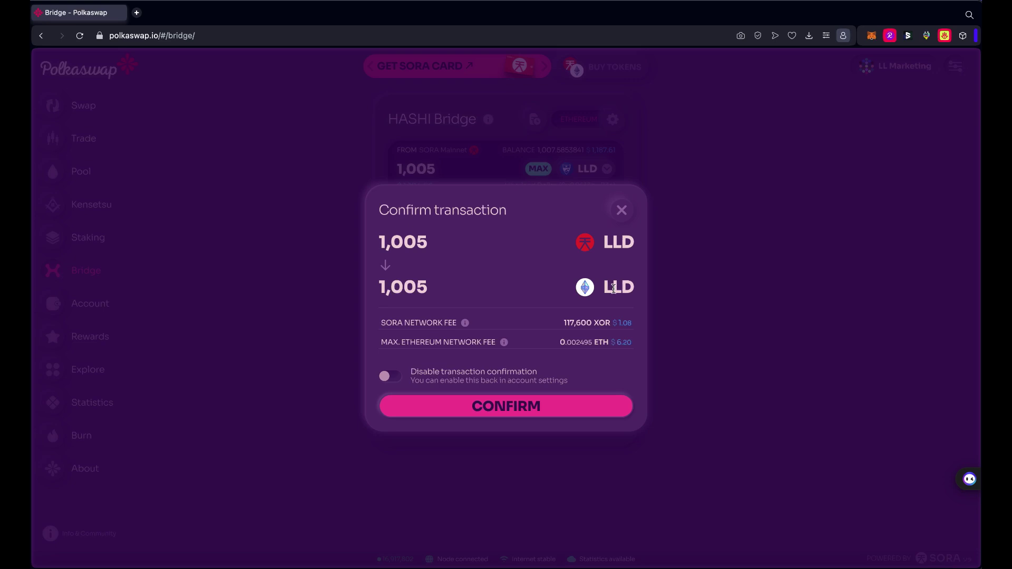
Confirm the 1,005 LLD transfer, acknowledge the wallet warning and sign it in SubWallet.
click(510, 412)
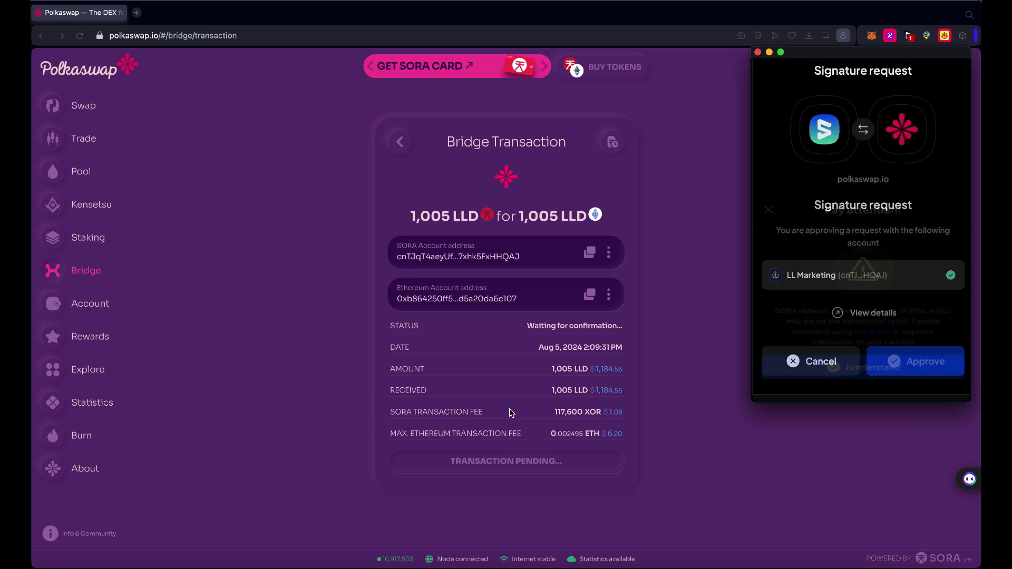
click(855, 362)
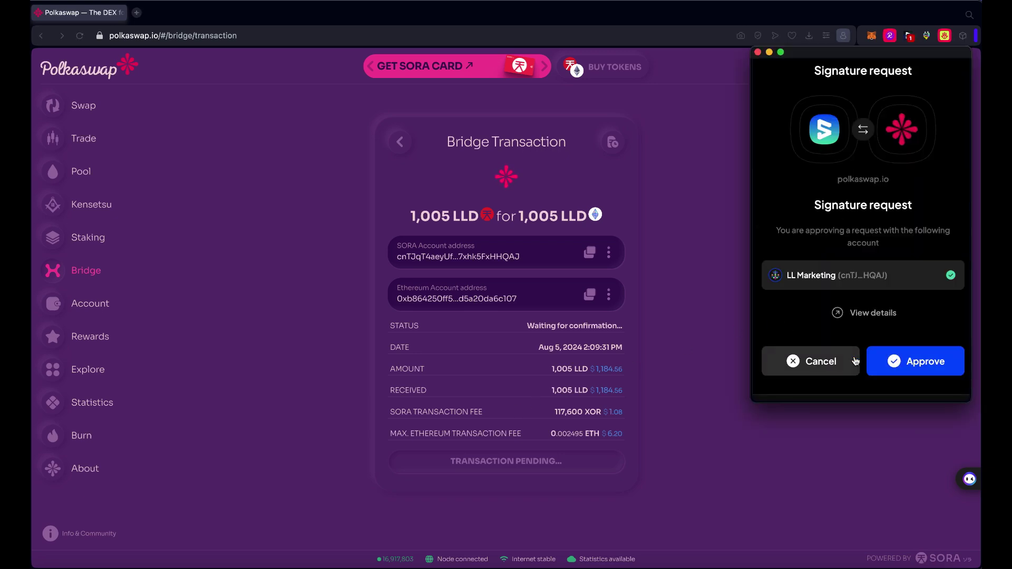
click(915, 364)
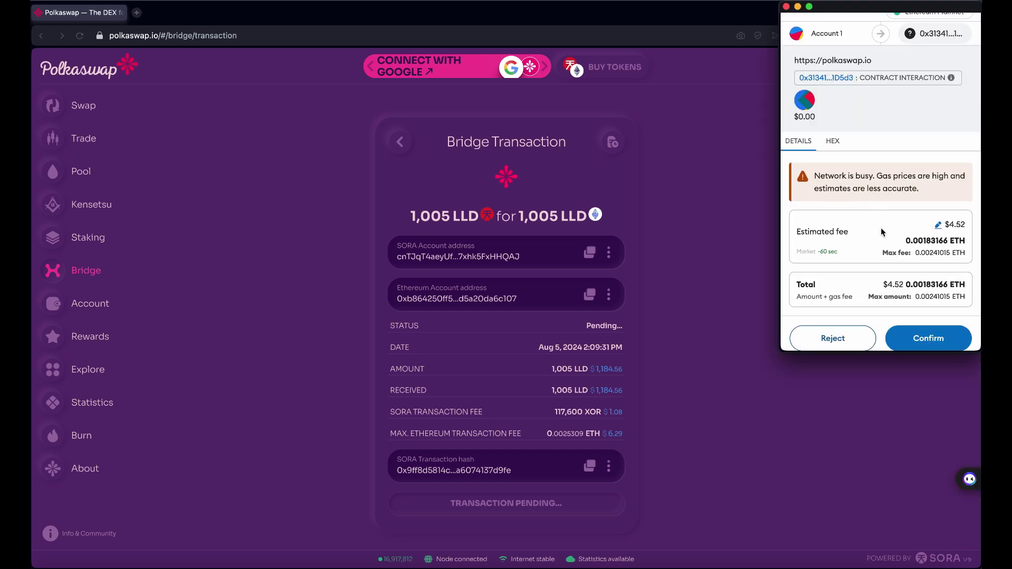
Approve the Ethereum contract interaction in MetaMask, paying the estimated 0.00183166 ETH fee.
scroll(882, 232, down, 1)
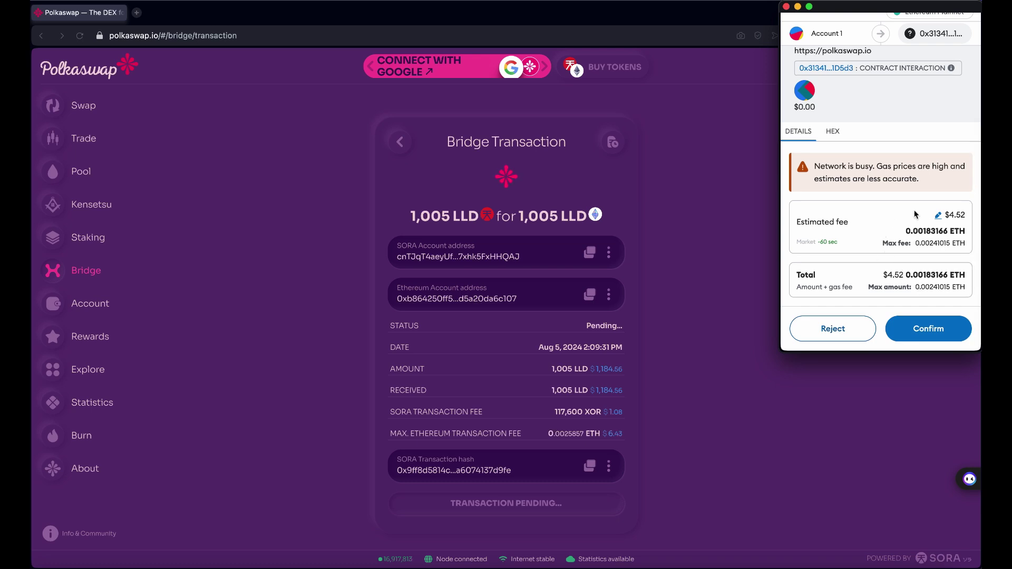
drag(881, 8, 851, 63)
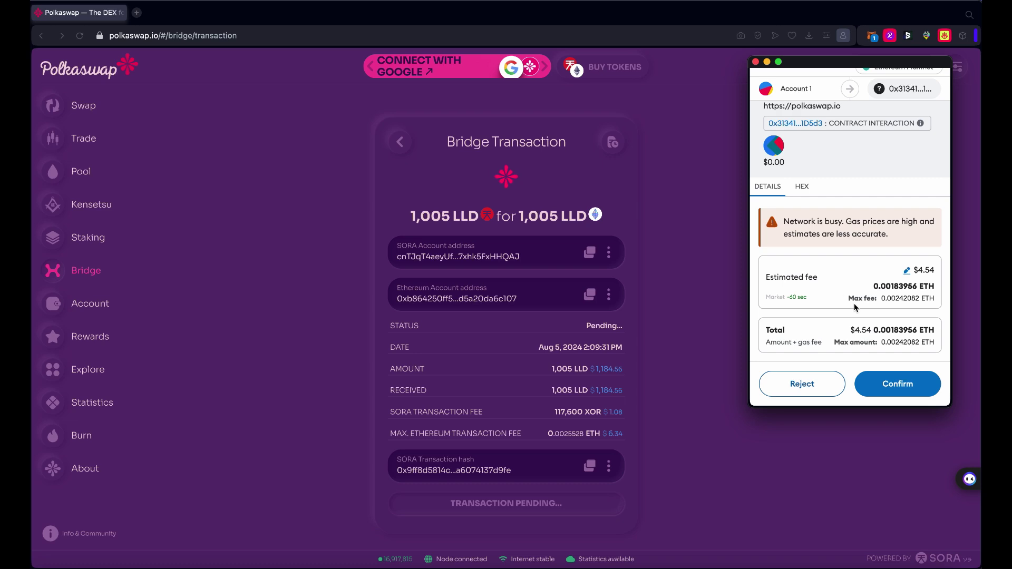
click(895, 388)
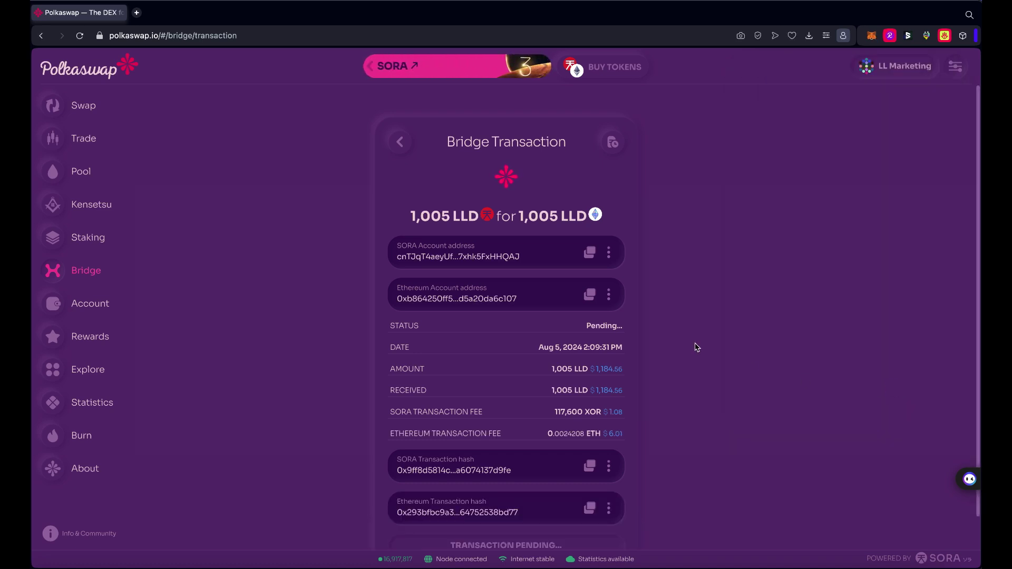
scroll(698, 380, down, 2)
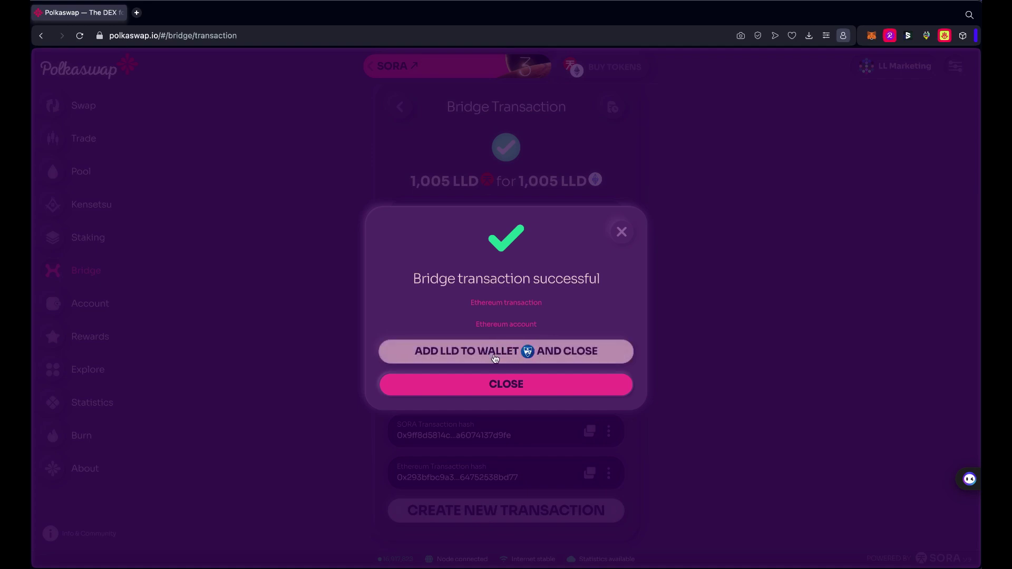
Import the LLD token into MetaMask and close the bridge success dialog.
click(533, 352)
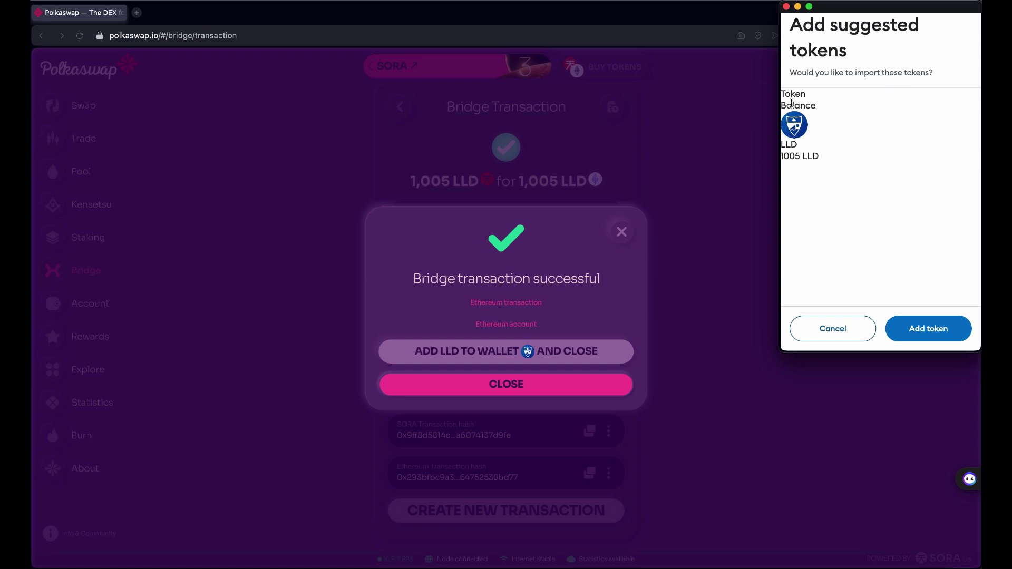
click(924, 330)
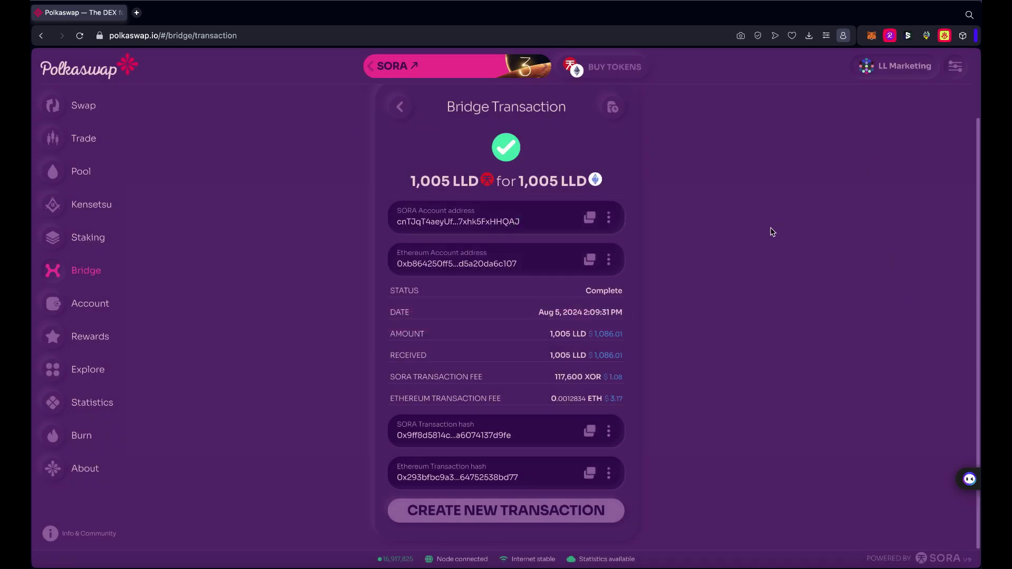
scroll(772, 232, up, 1)
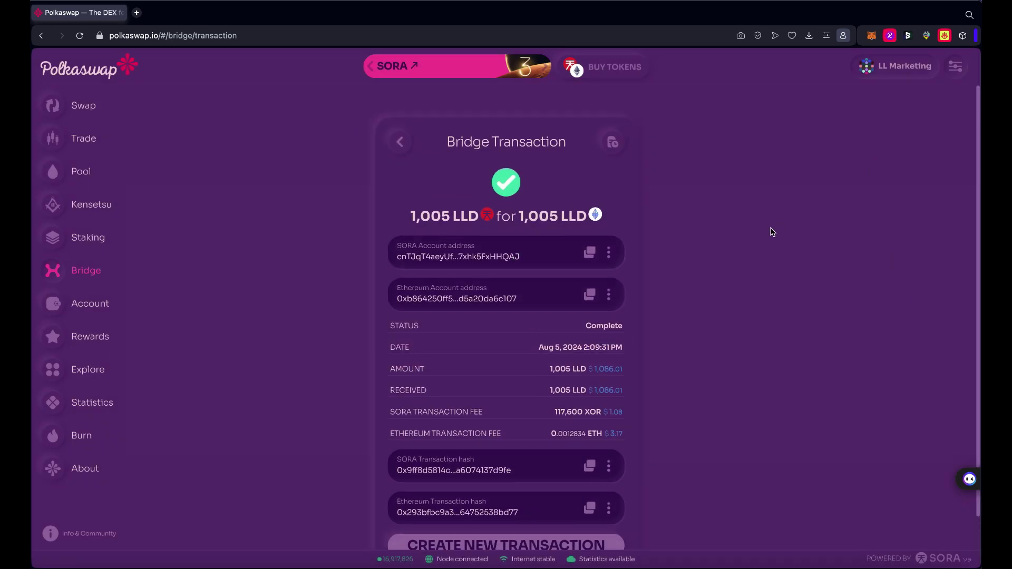
scroll(772, 232, down, 1)
Back on the bridge form, switch direction to Ethereum → SORA, enter 5 LLD and review it.
click(400, 106)
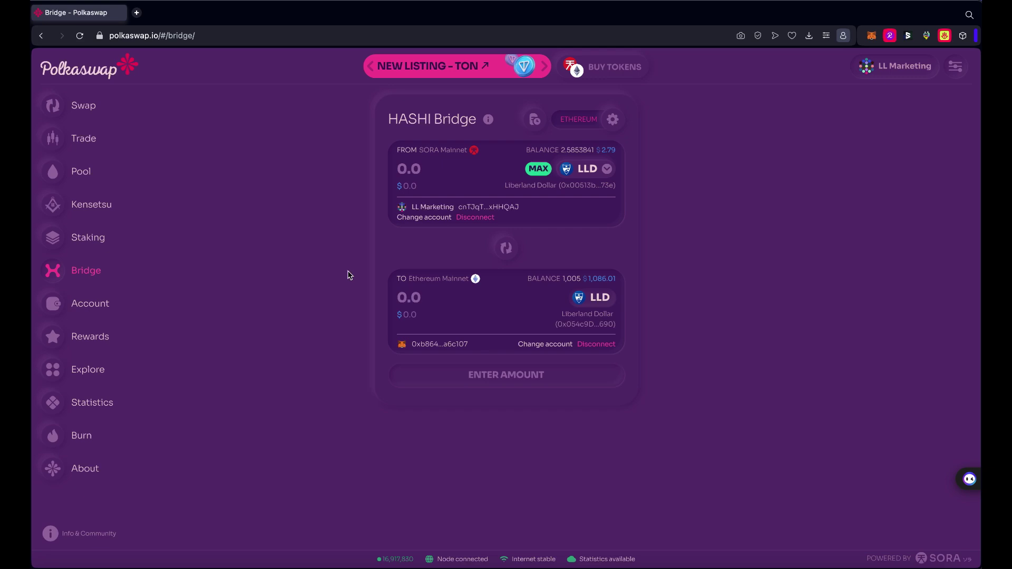
click(506, 248)
click(435, 168)
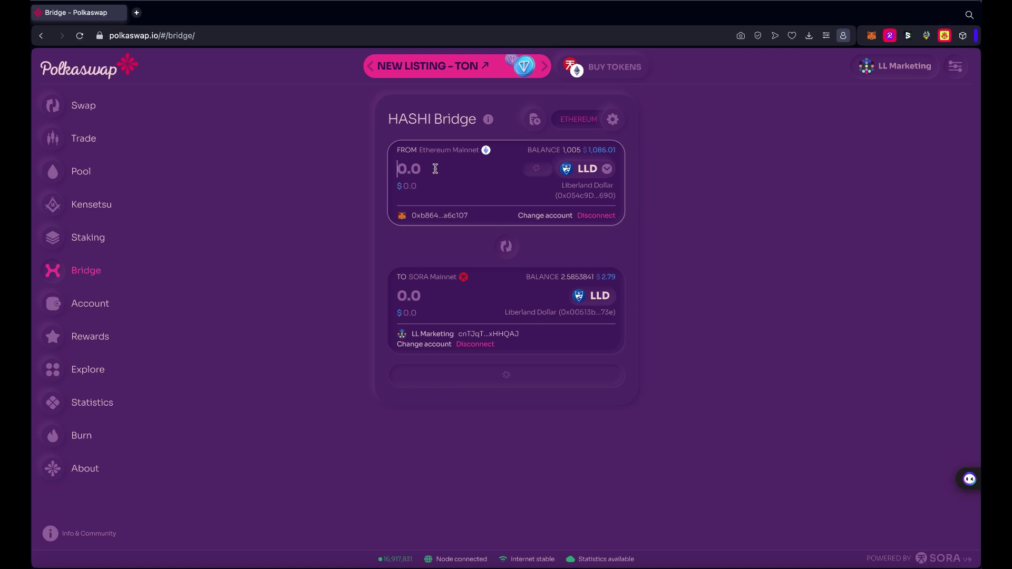
text(5)
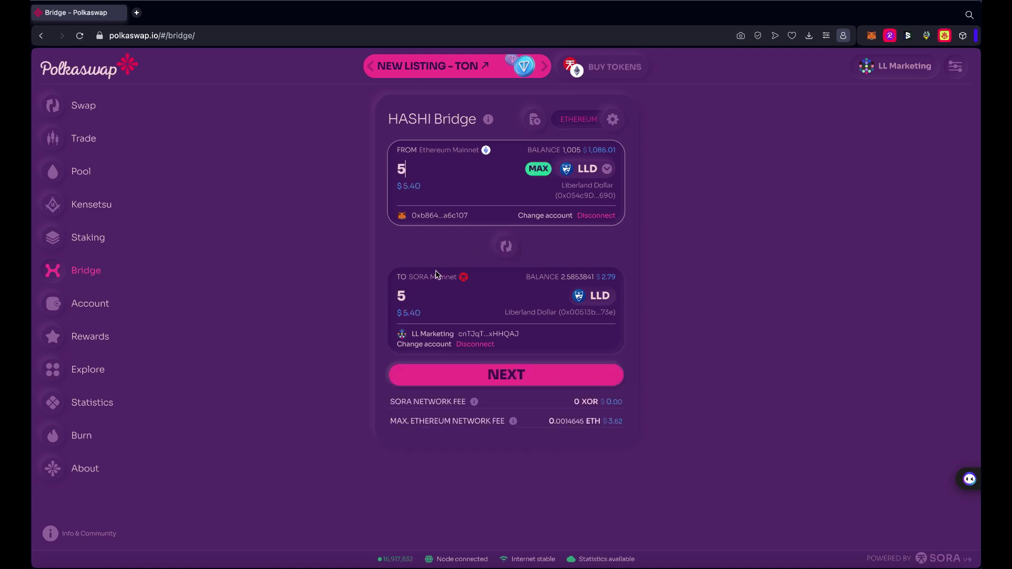
click(549, 245)
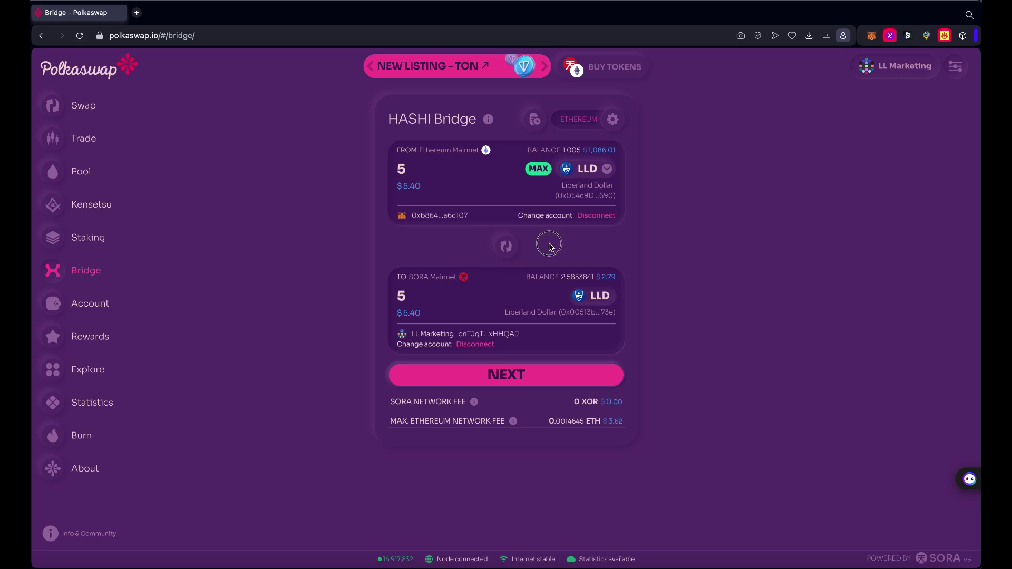
click(512, 376)
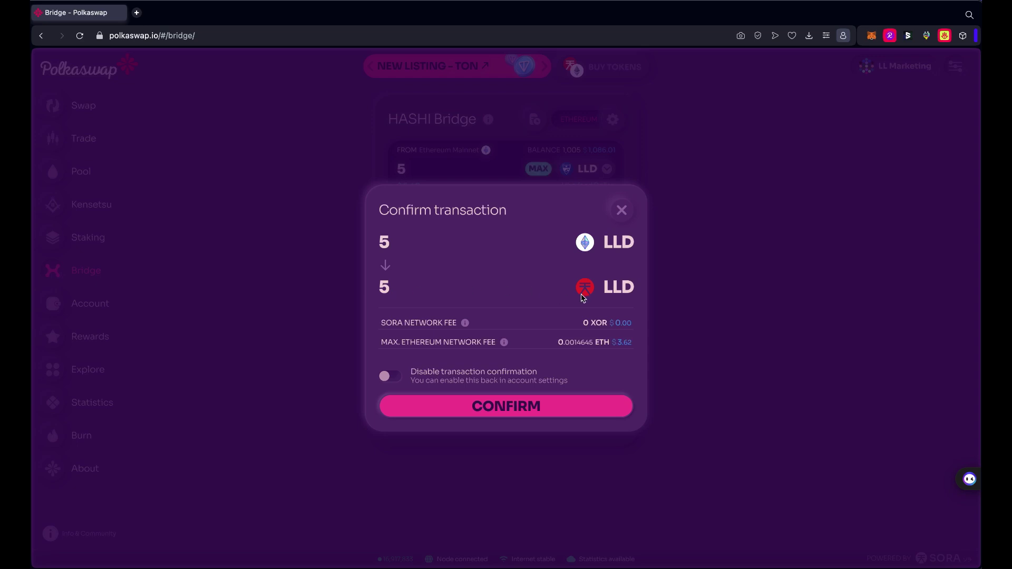
Confirm the 5 LLD transfer and approve MetaMask's LLD spending cap for Polkaswap.
click(501, 406)
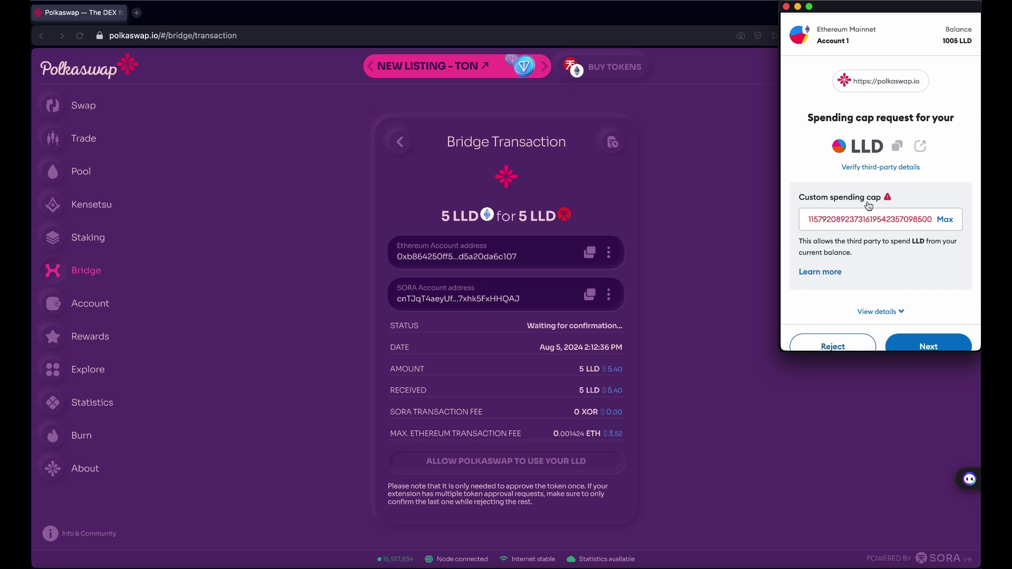
scroll(869, 205, down, 1)
scroll(869, 205, down, 1)
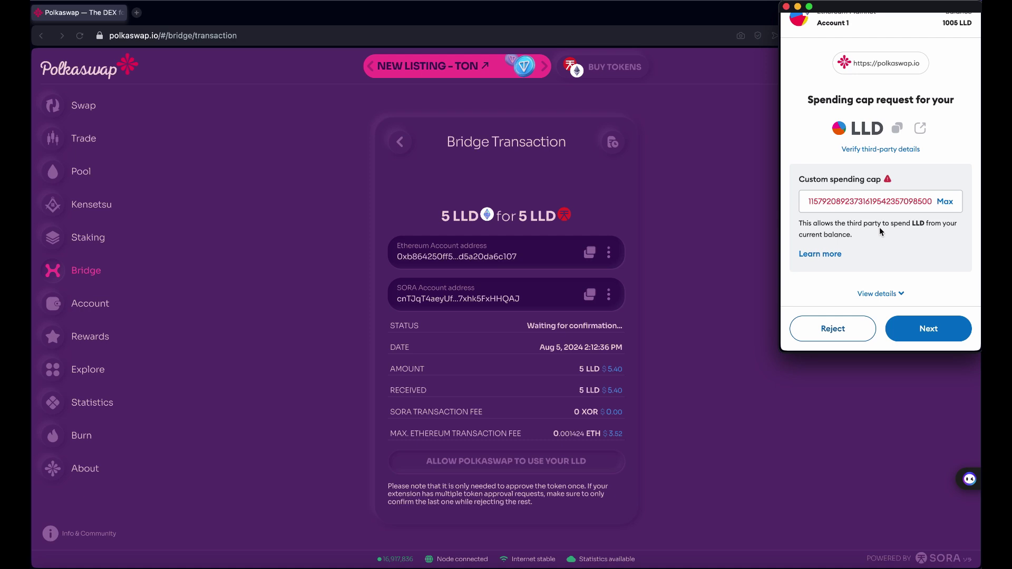
click(929, 329)
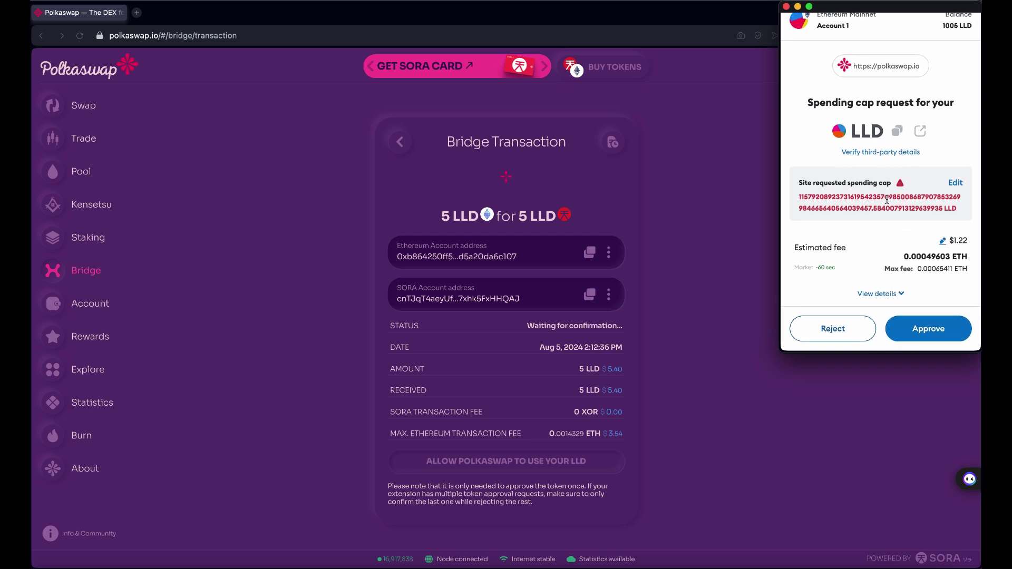
click(929, 331)
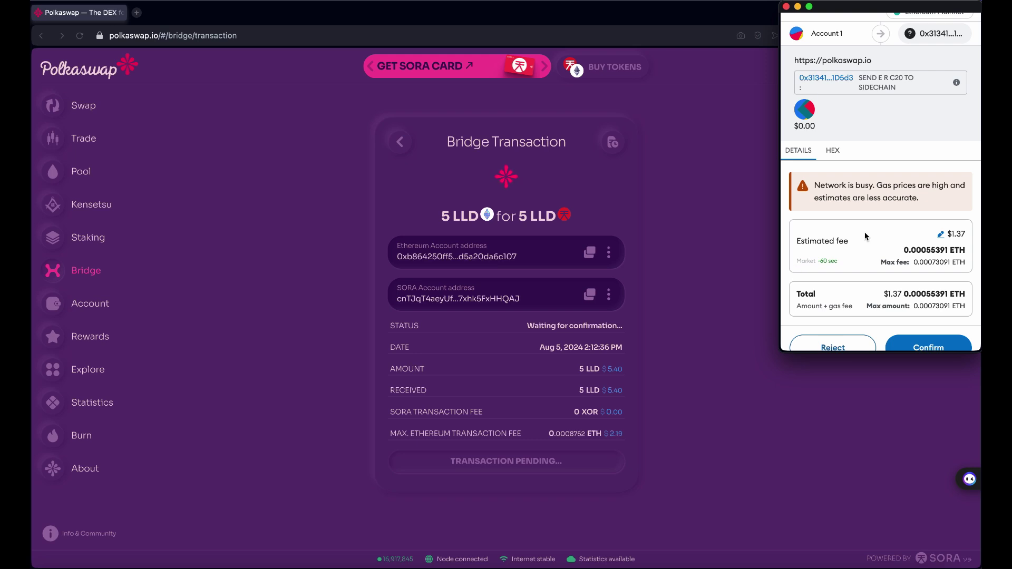
Sign MetaMask's Send ERC20 to Sidechain transaction for the 5 LLD.
scroll(890, 244, down, 1)
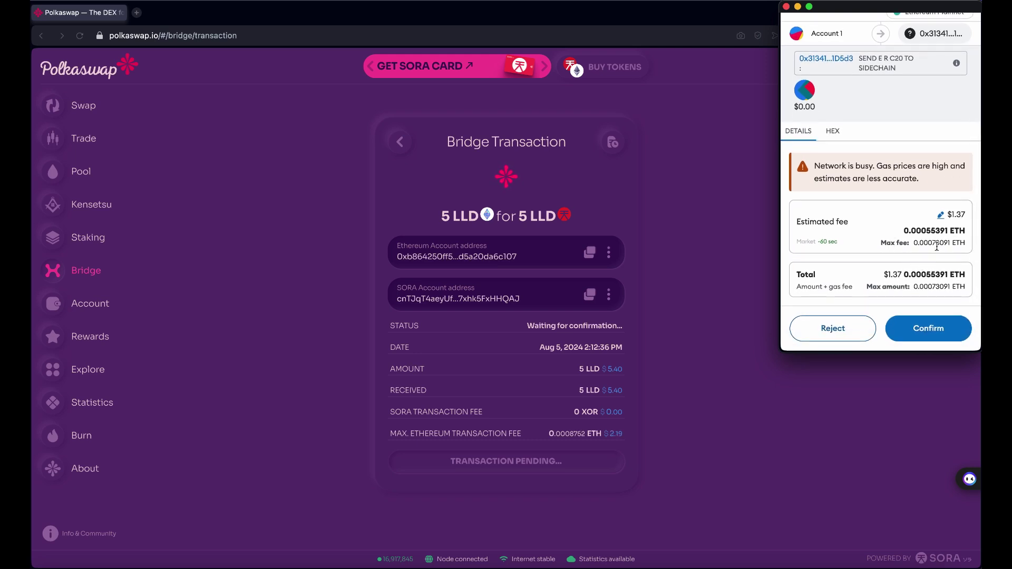
scroll(891, 221, up, 1)
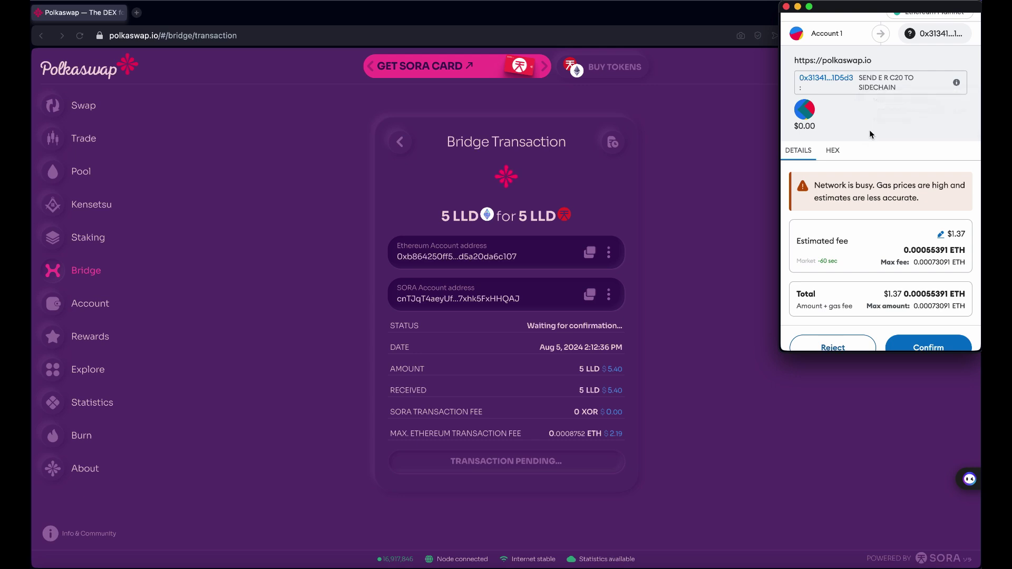
scroll(901, 211, down, 1)
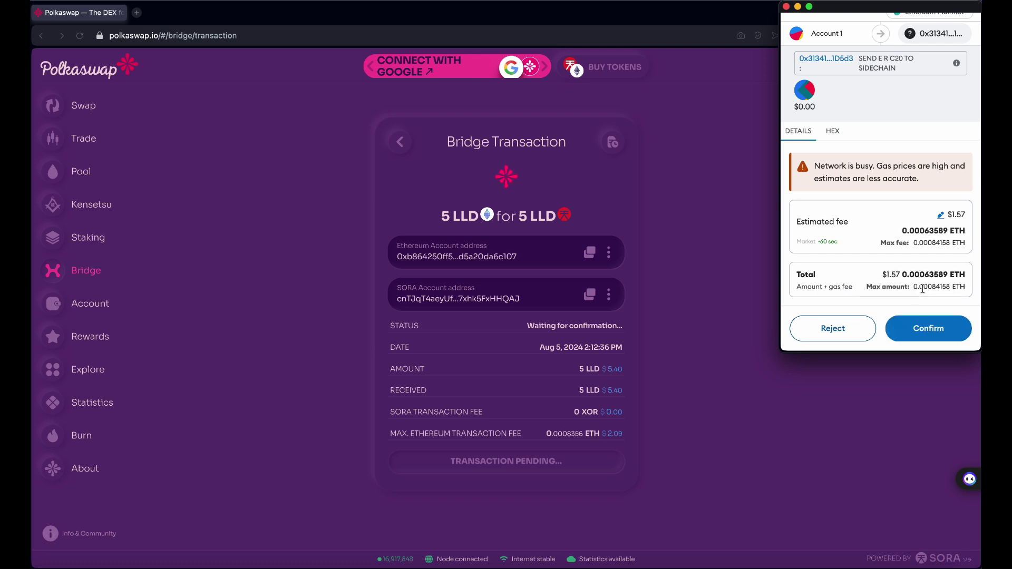
click(920, 328)
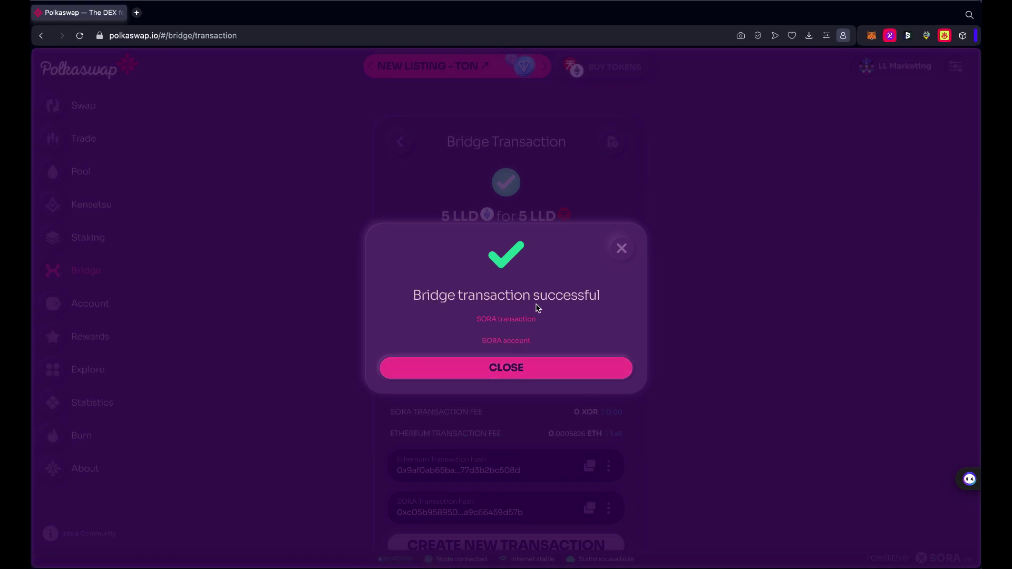
Close the success dialog, look over the transaction details and go back to the bridge form.
click(516, 368)
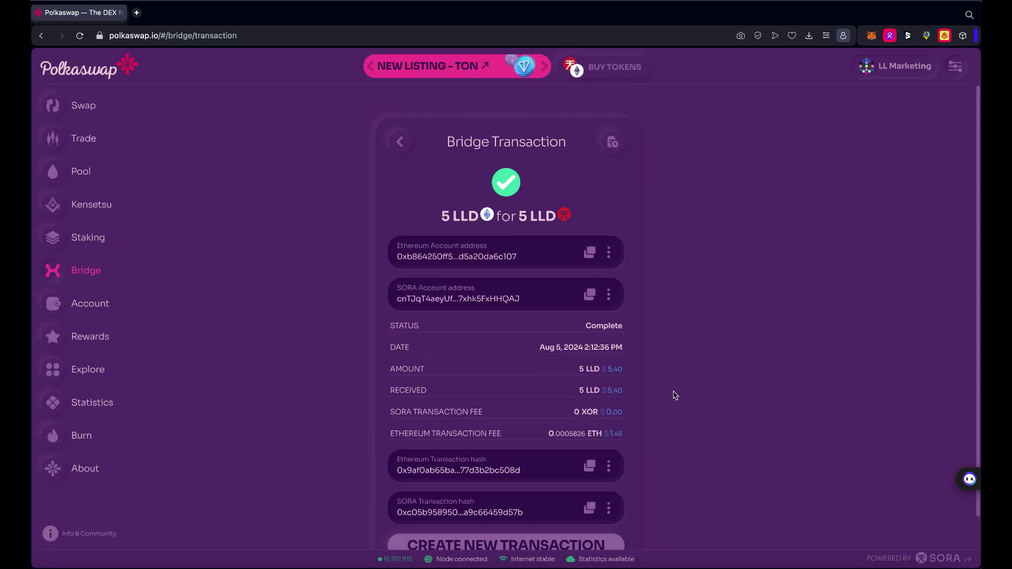
scroll(675, 395, down, 1)
scroll(674, 395, up, 1)
scroll(674, 396, down, 1)
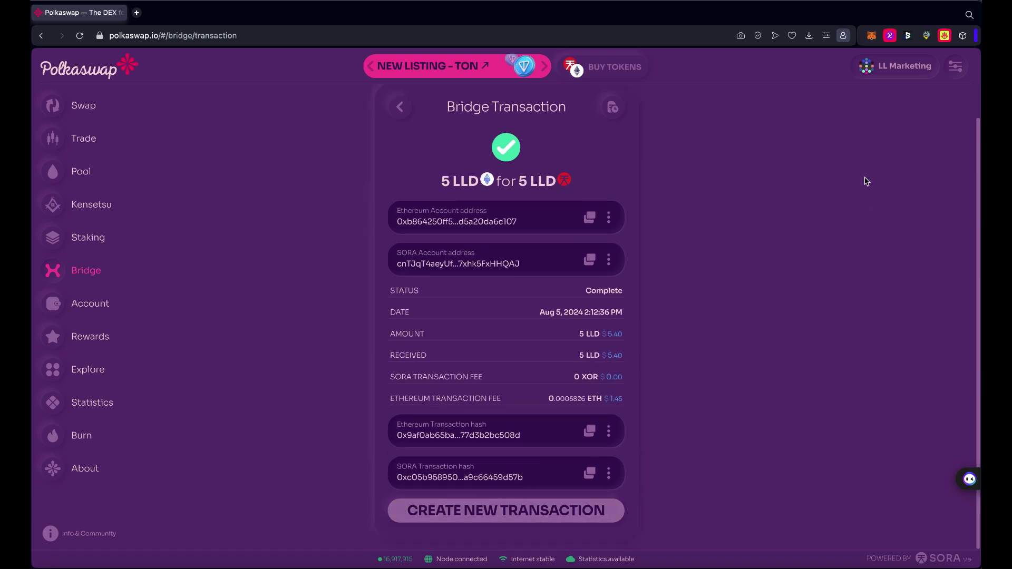
scroll(685, 216, up, 1)
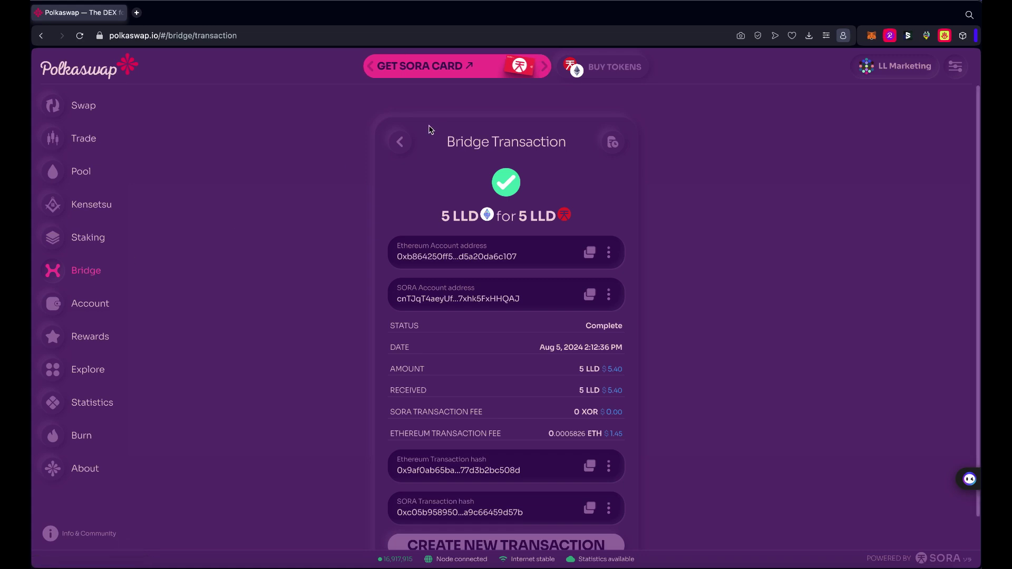
click(400, 142)
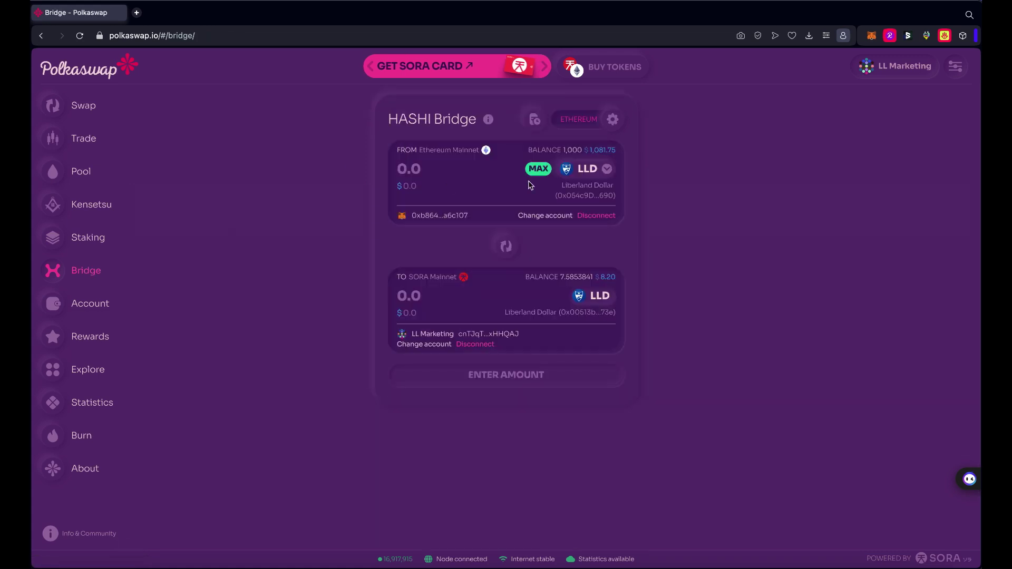
Reverse the bridge to send from SORA, choose Liberland as destination and LLD as token.
click(506, 246)
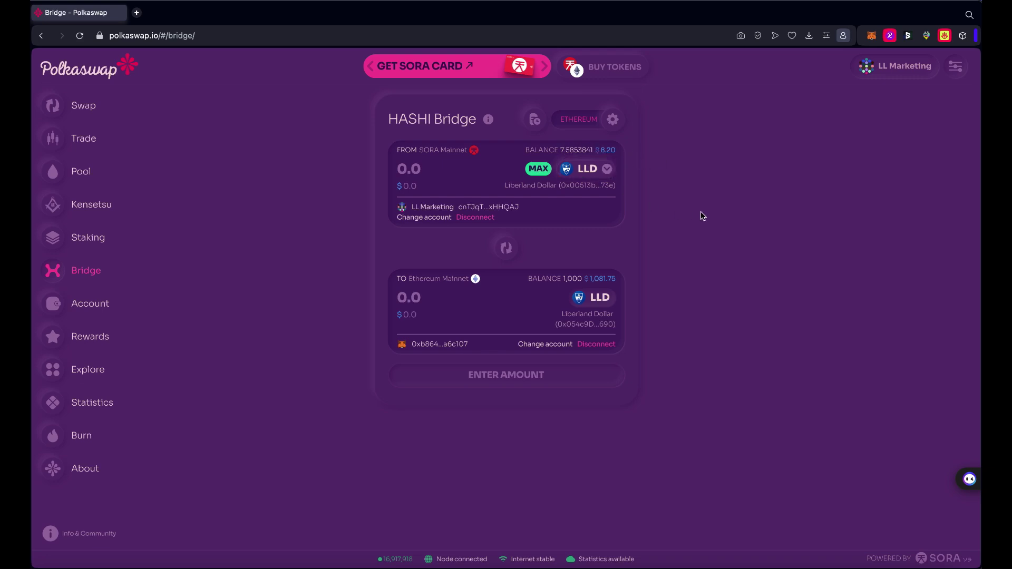
click(603, 126)
scroll(441, 355, down, 3)
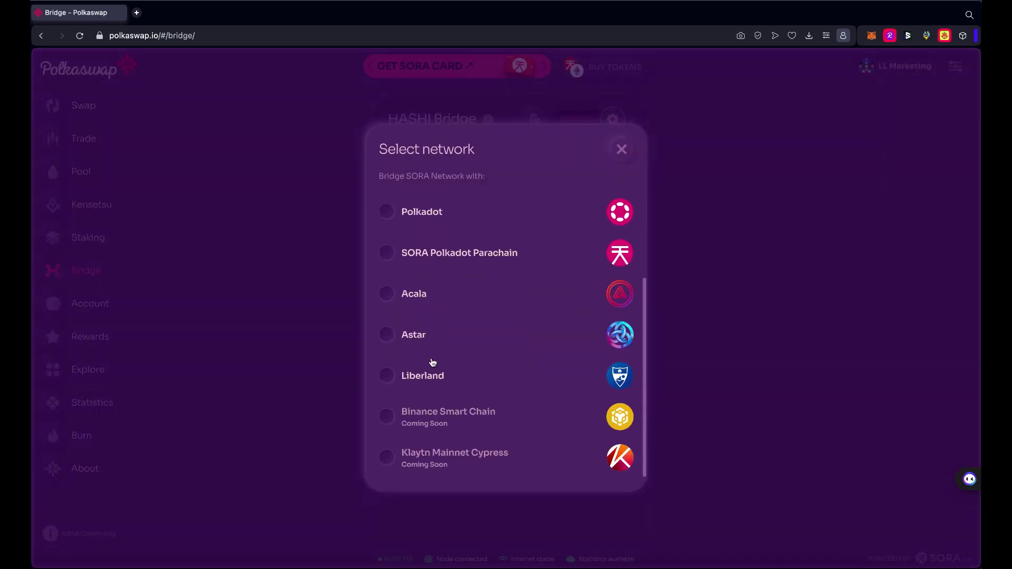
click(420, 375)
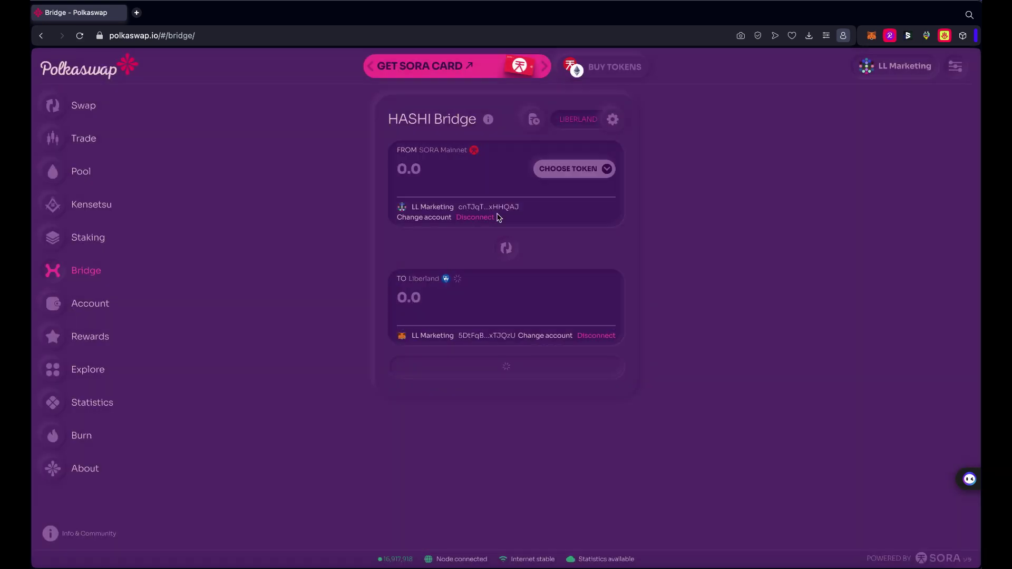
click(567, 170)
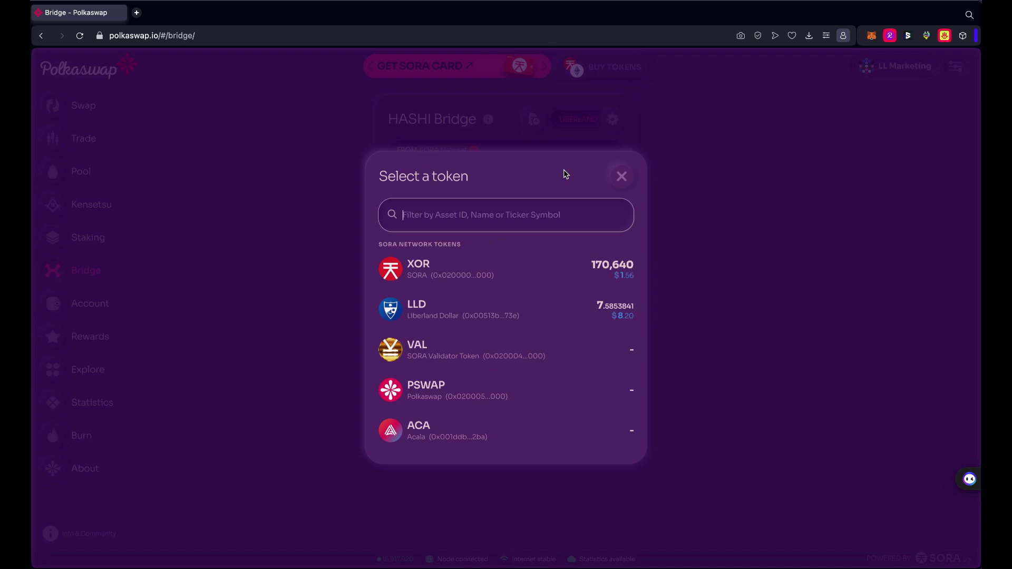
click(445, 313)
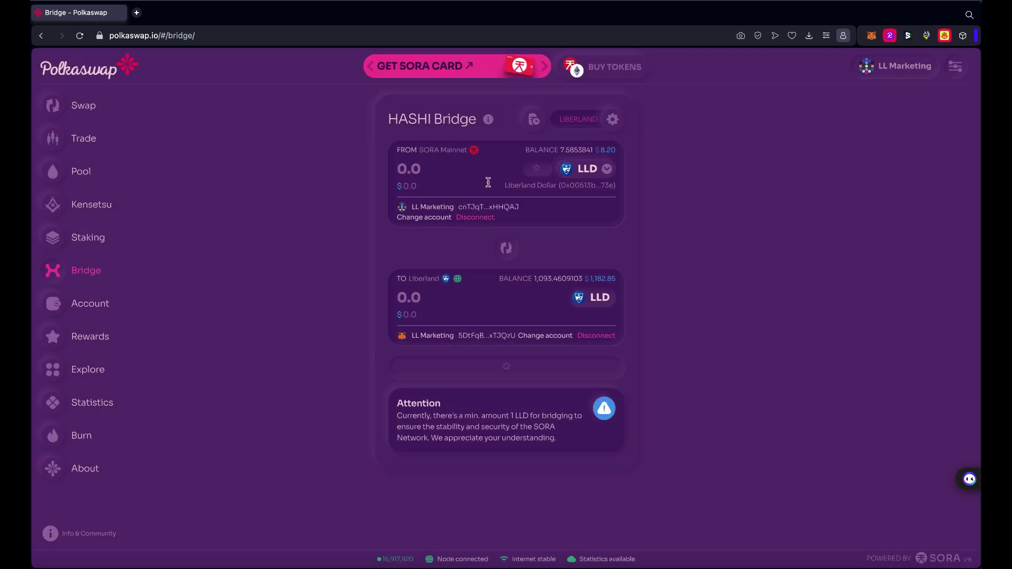
Enter 5 LLD, review it (reopening the review once) and confirm the SORA-to-Liberland transfer.
click(444, 170)
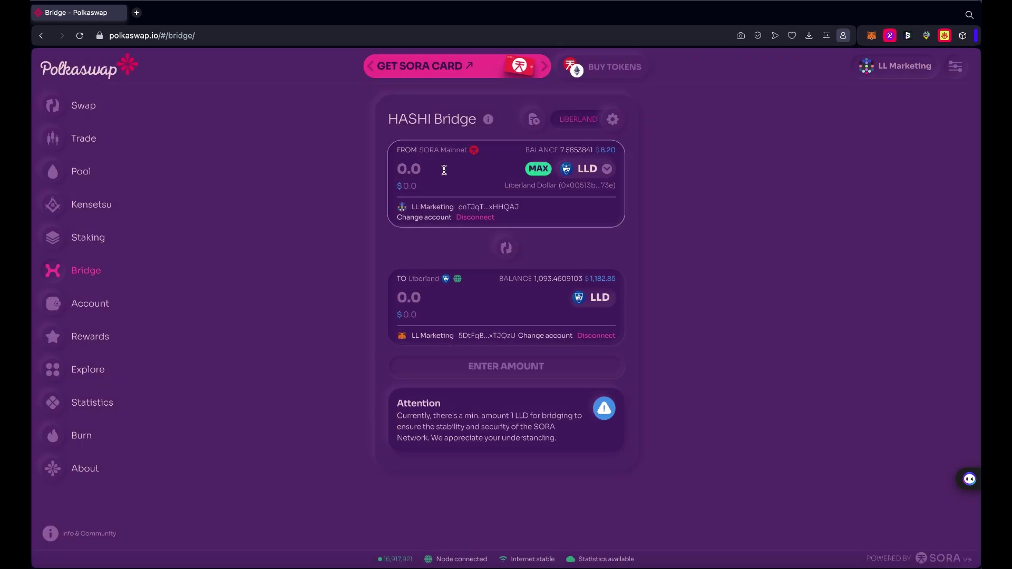
text(5)
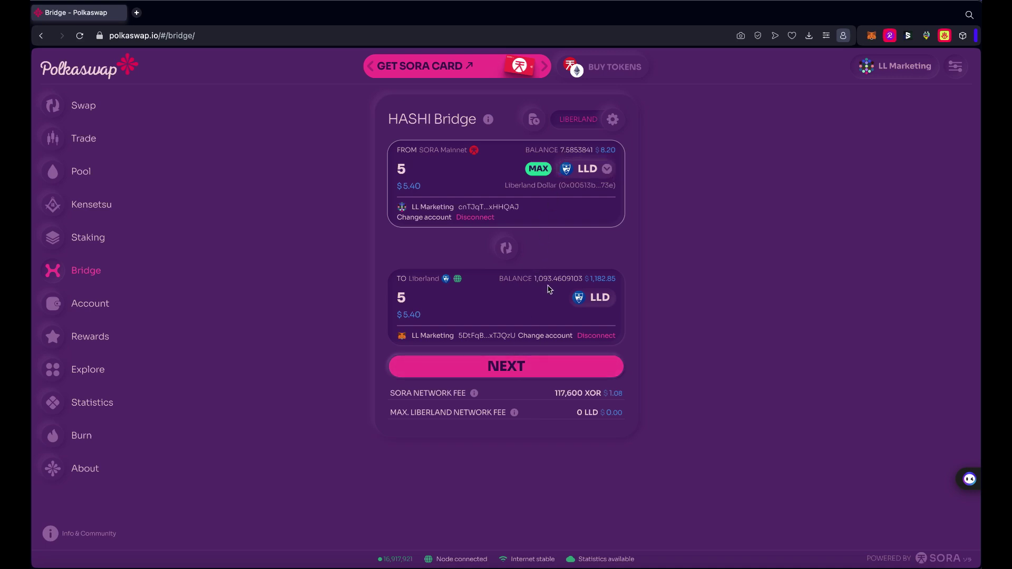
click(515, 367)
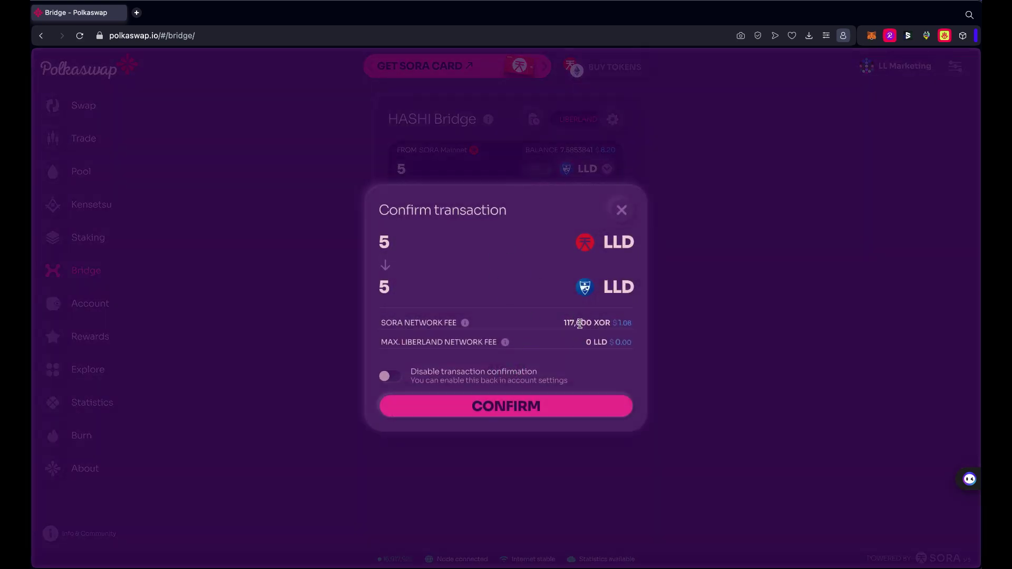
click(621, 210)
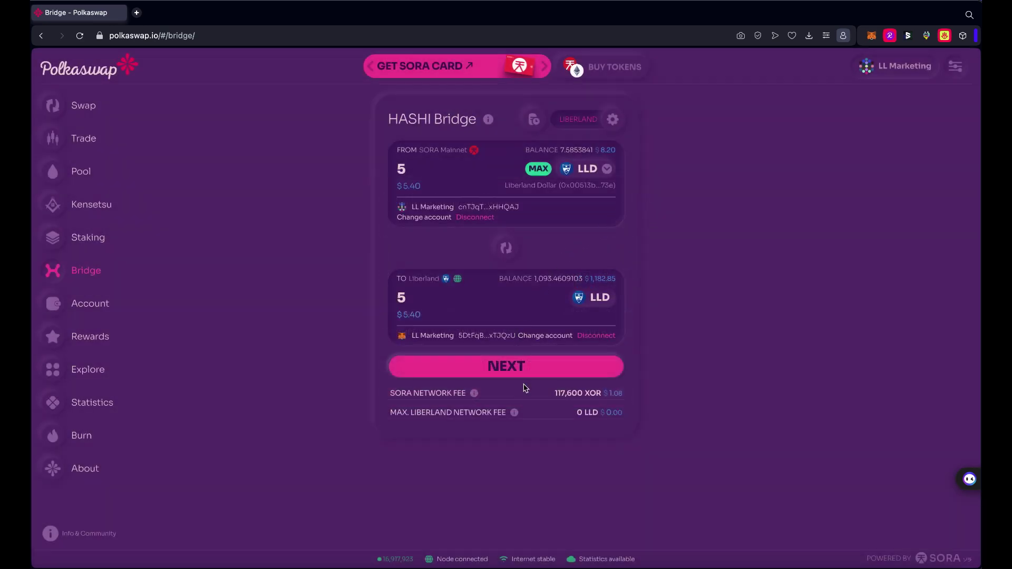
click(506, 373)
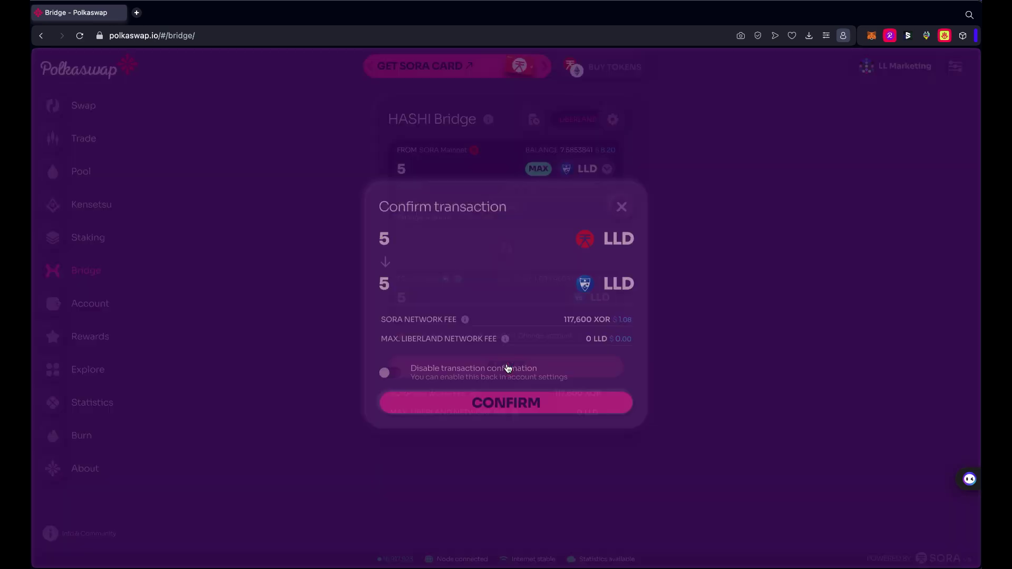
click(496, 411)
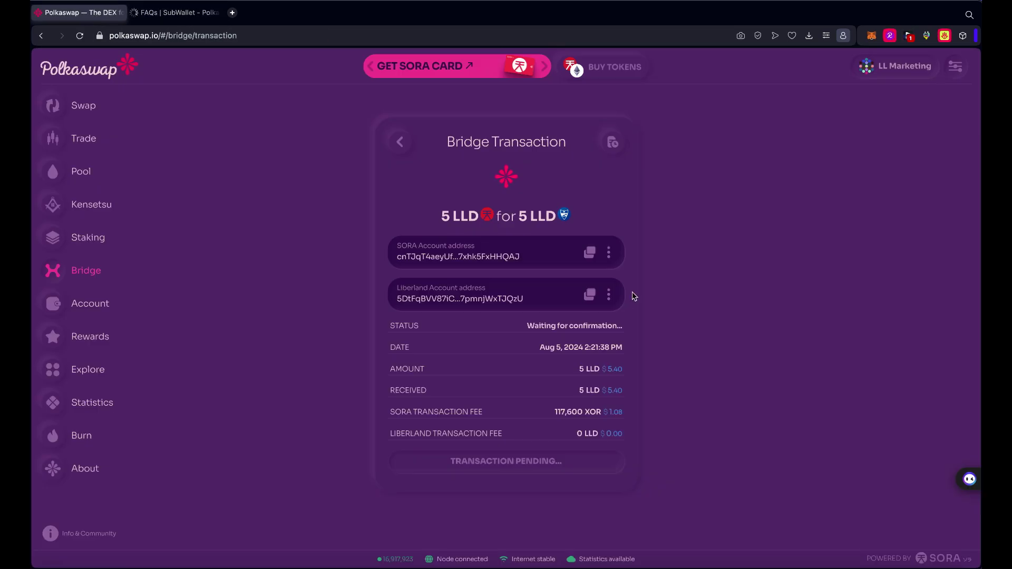
Acknowledge the warning and approve the SubWallet signature for the 5 LLD SORA-to-Liberland bridge.
click(908, 39)
click(918, 361)
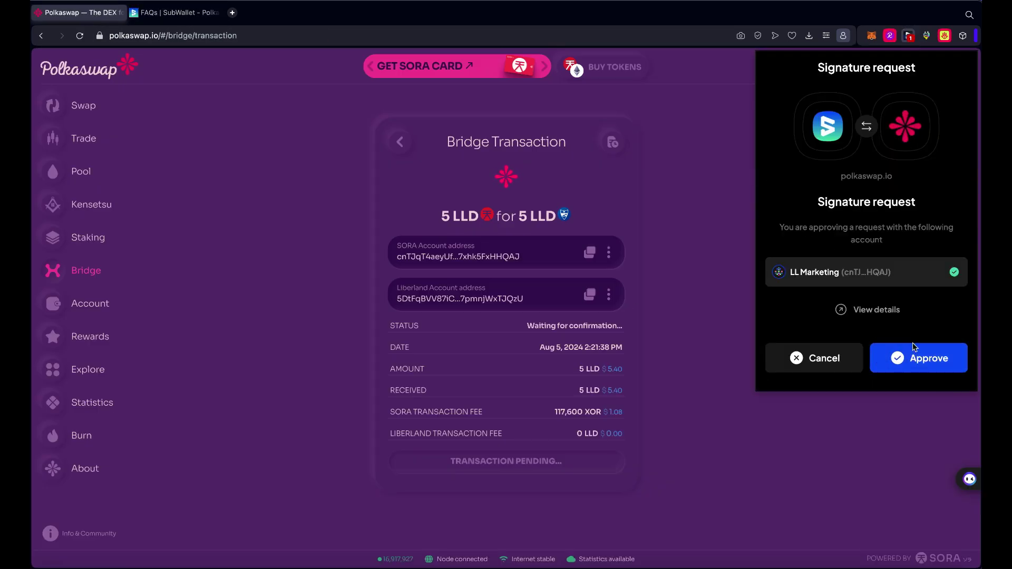
click(919, 362)
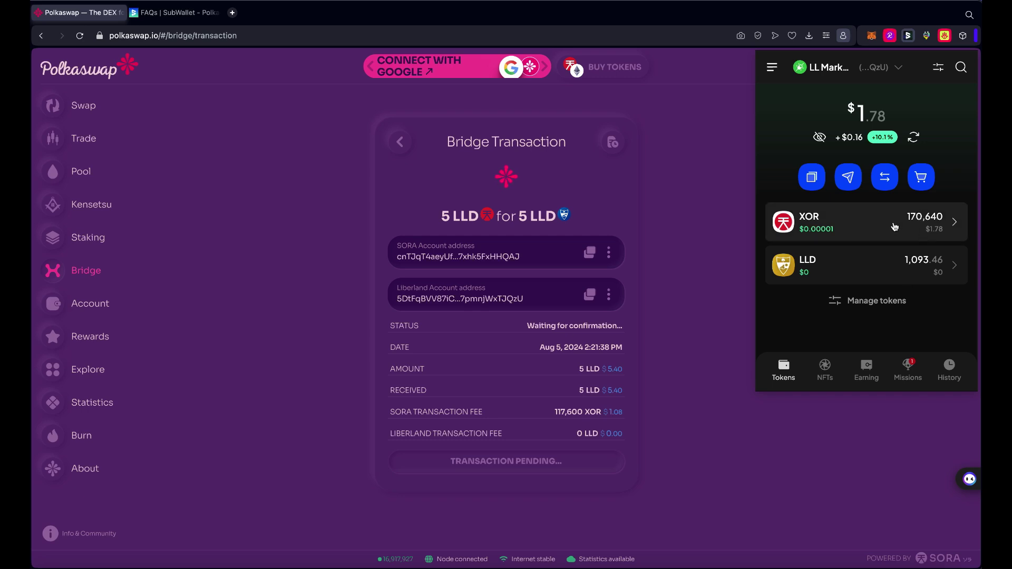
click(729, 225)
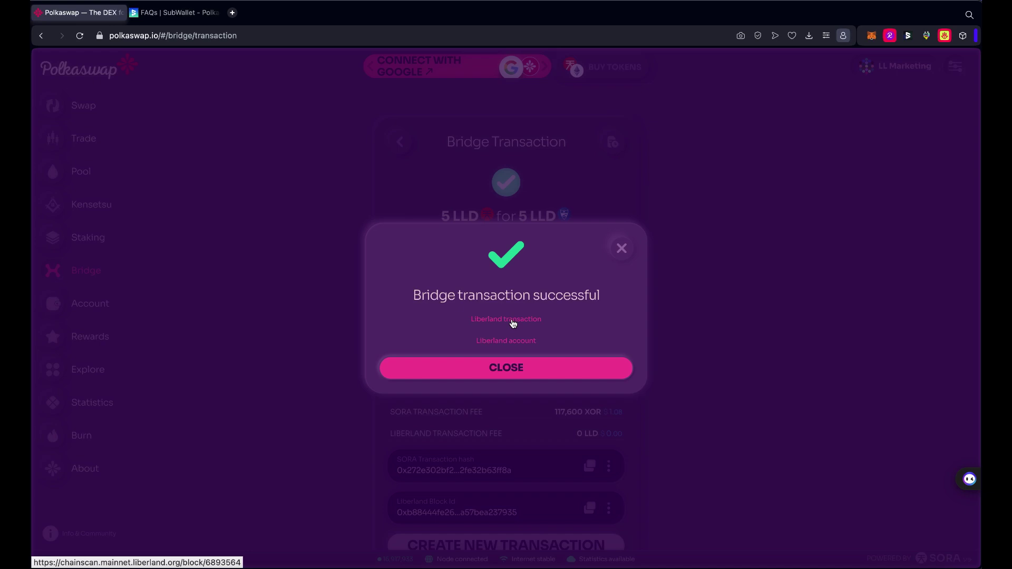
Dismiss the success message and confirm the SubWallet LLD balance reads 1,098.46.
click(515, 369)
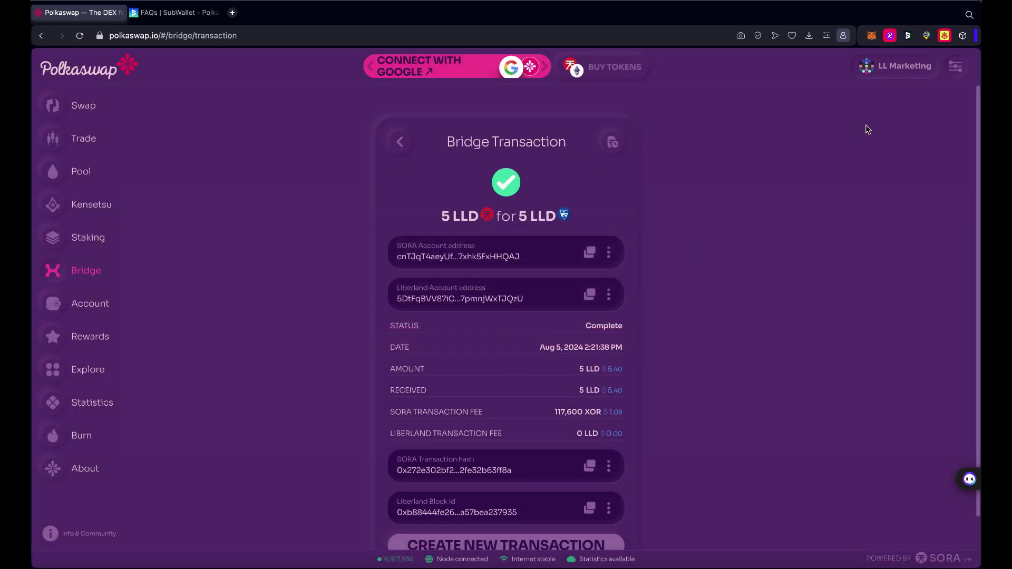
click(908, 36)
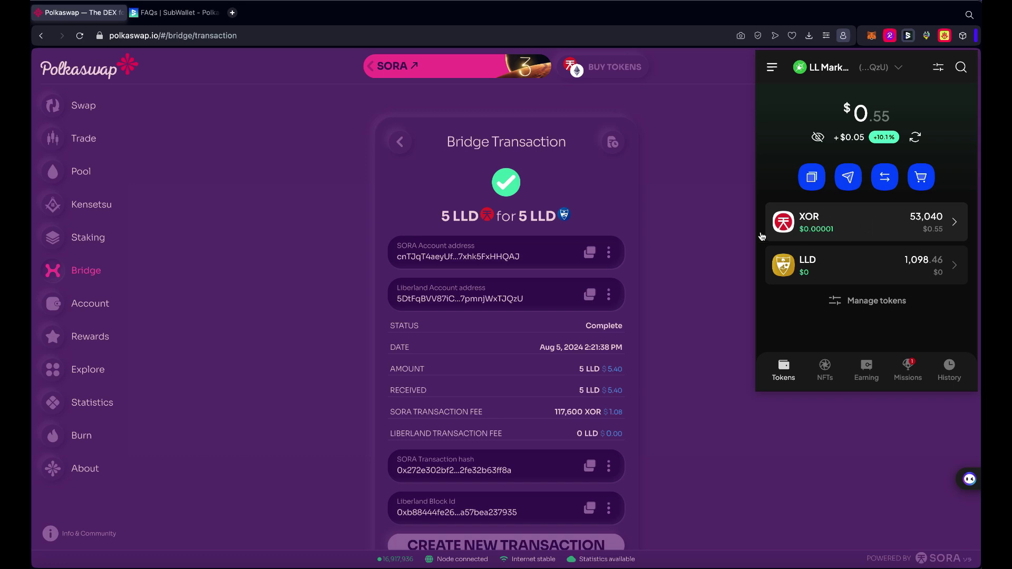
click(716, 214)
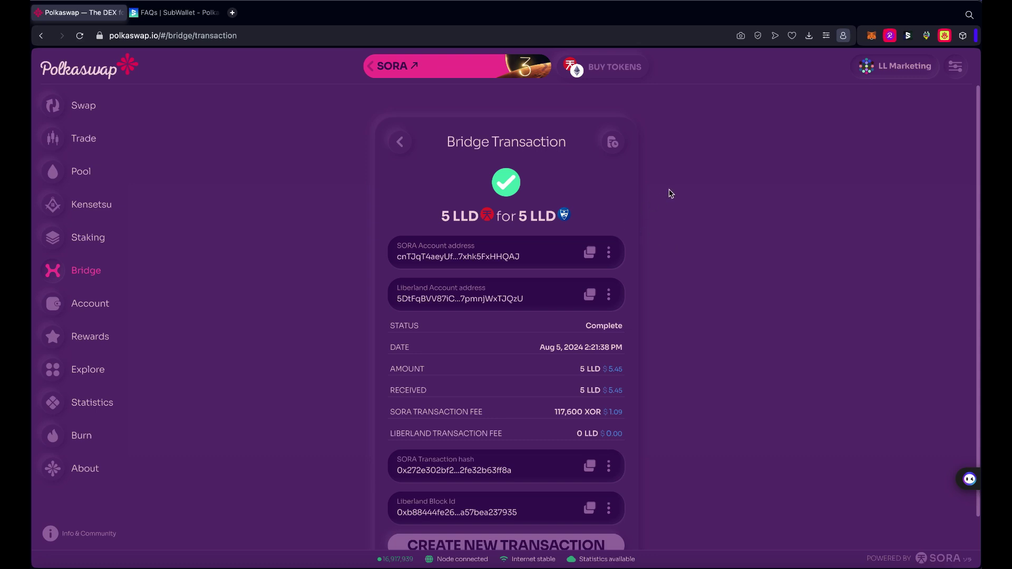
scroll(679, 264, down, 1)
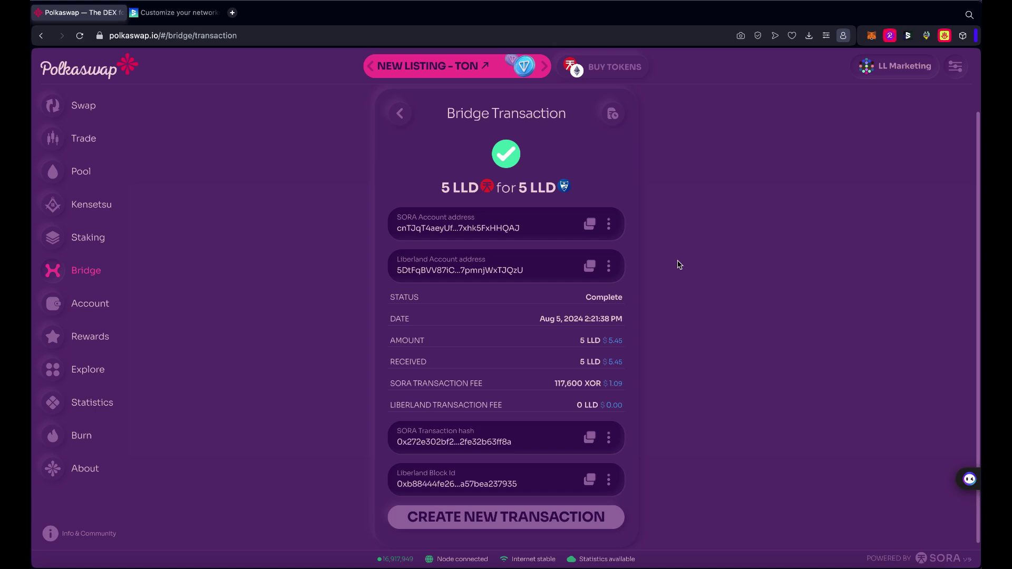
click(80, 536)
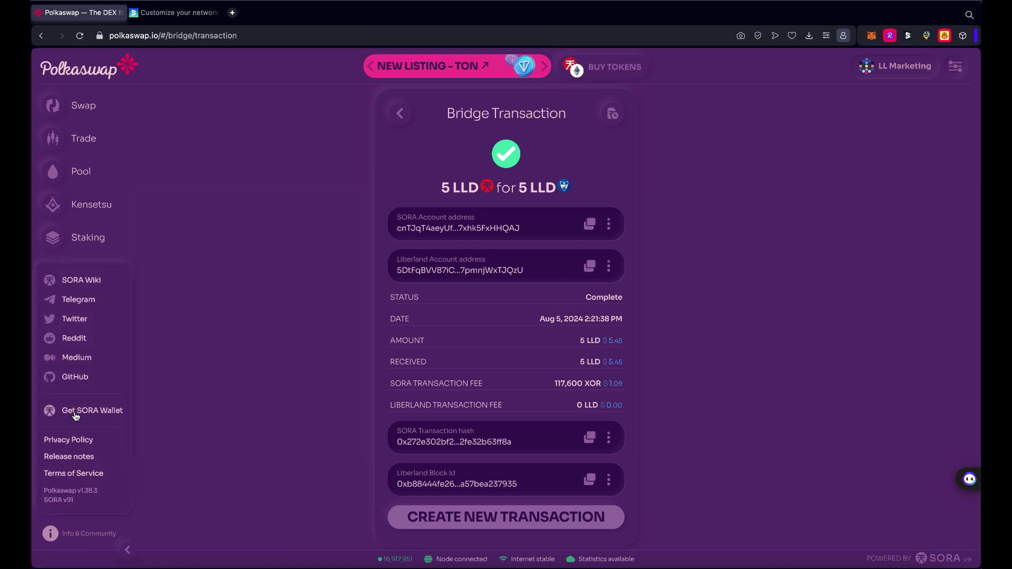